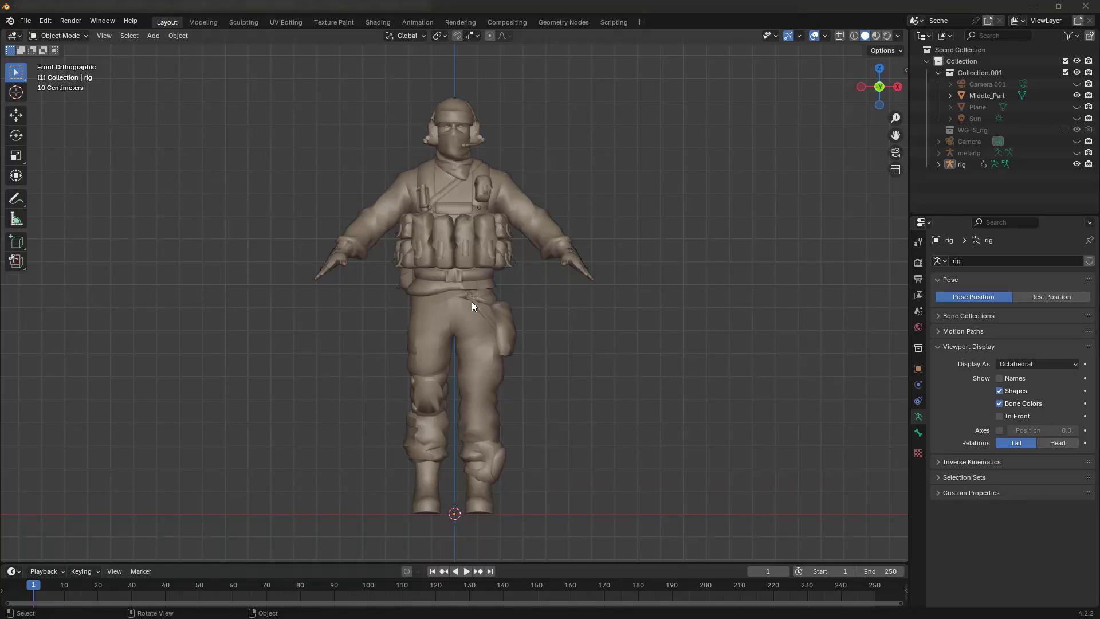
# - Select the soldier mesh Middle_Part and switch the viewport to wireframe shading
pyautogui.click(483, 315)
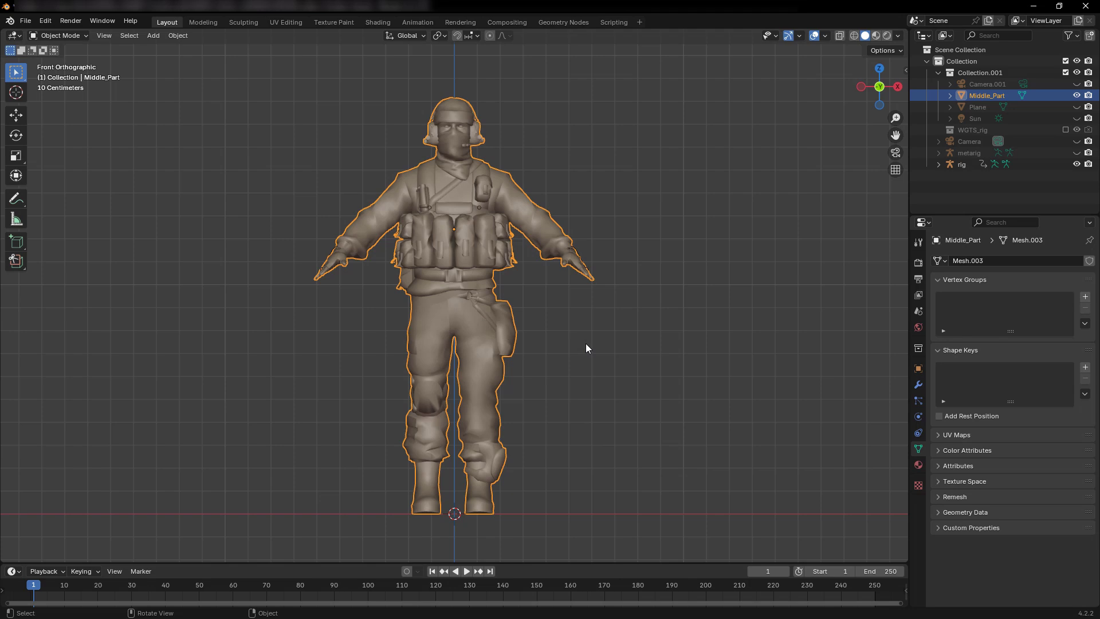
pyautogui.press('z')
pyautogui.click(493, 344)
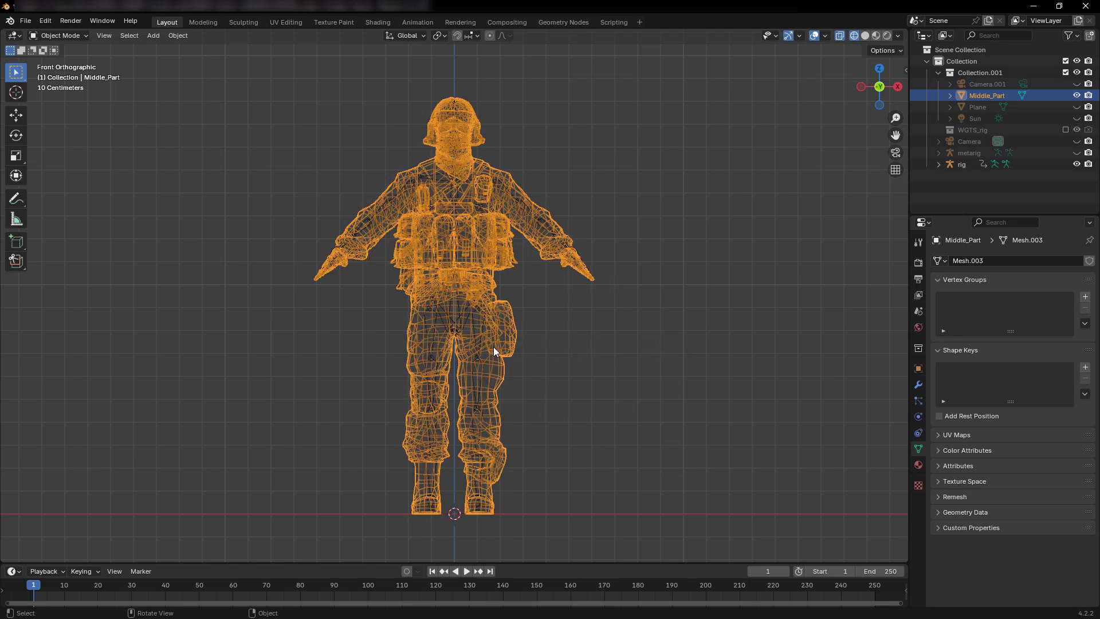
pyautogui.scroll(3, 567, 339)
# - Parent Middle_Part to the rig with automatic weights
pyautogui.click(584, 333)
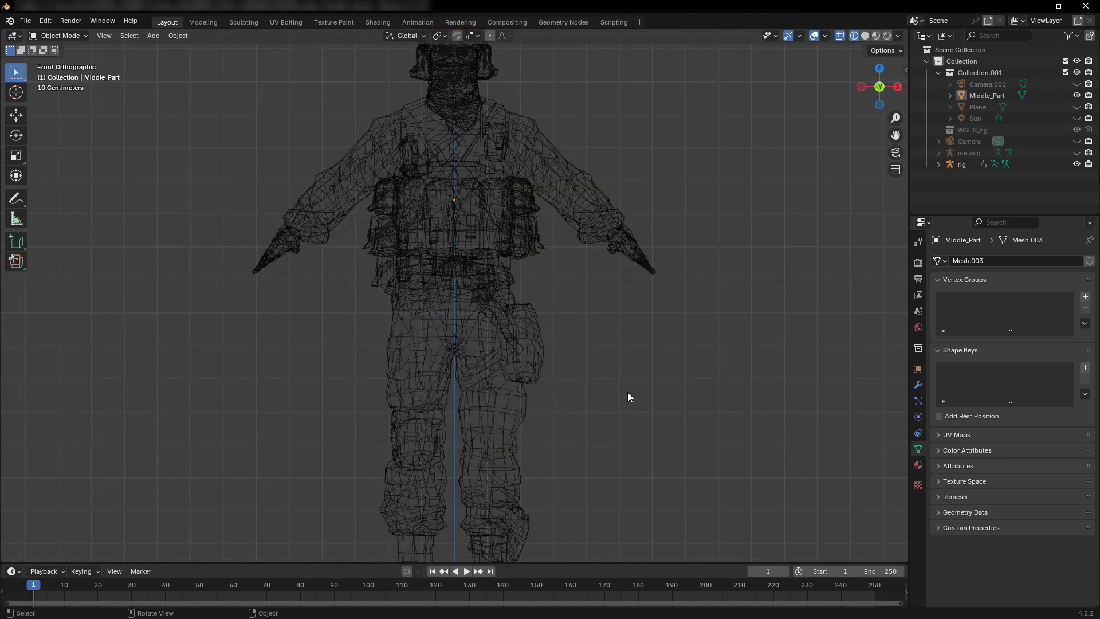
pyautogui.moveTo(627, 392); pyautogui.dragTo(610, 385, button='middle')
pyautogui.scroll(3, 590, 376)
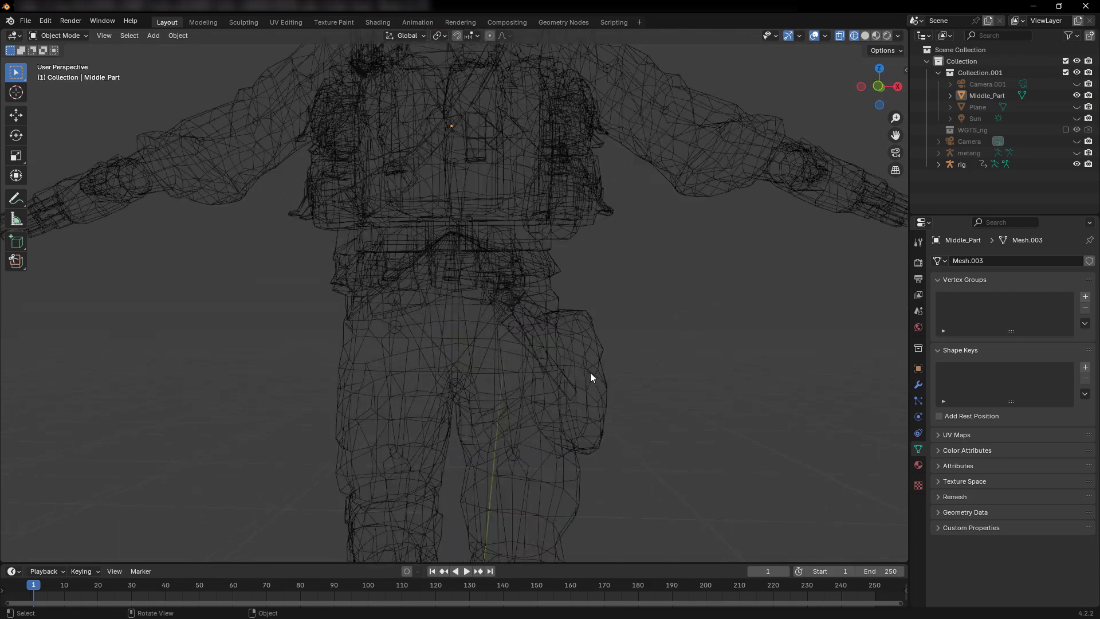
pyautogui.click(569, 345)
pyautogui.scroll(1, 481, 381)
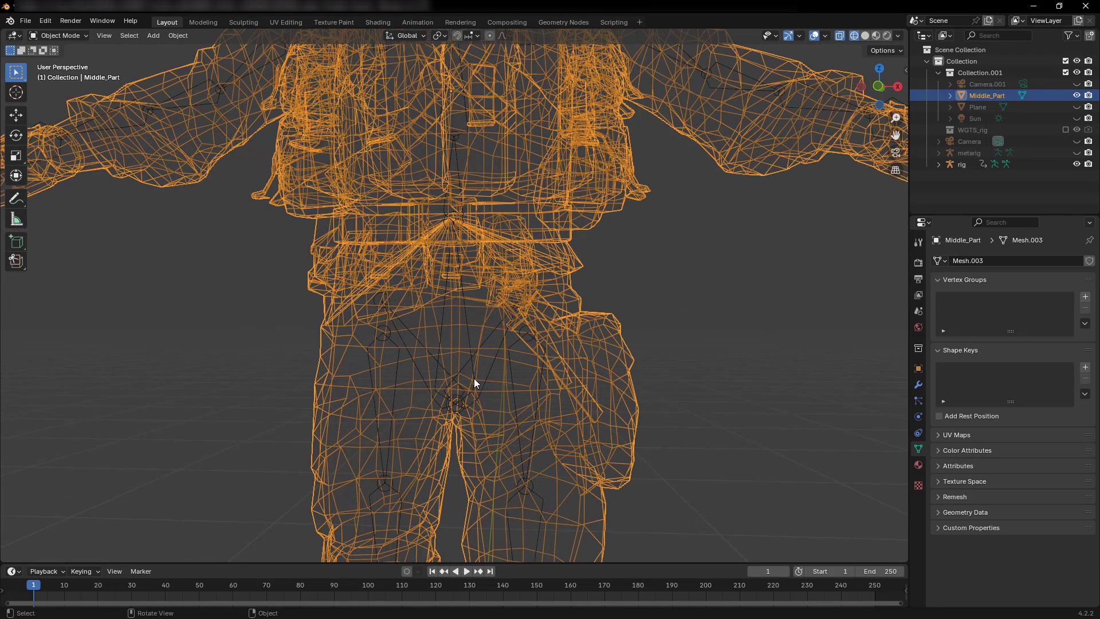
pyautogui.scroll(-1, 470, 344)
pyautogui.keyDown('shift'); pyautogui.click(471, 338); pyautogui.keyUp('shift')
pyautogui.scroll(-3, 512, 372)
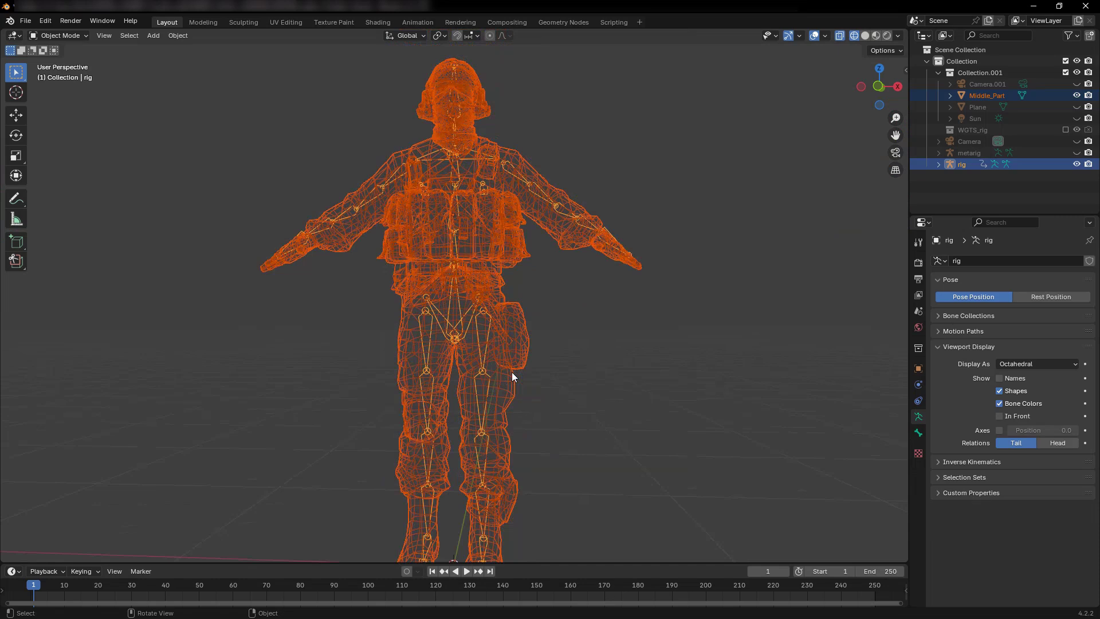
pyautogui.scroll(-1, 512, 372)
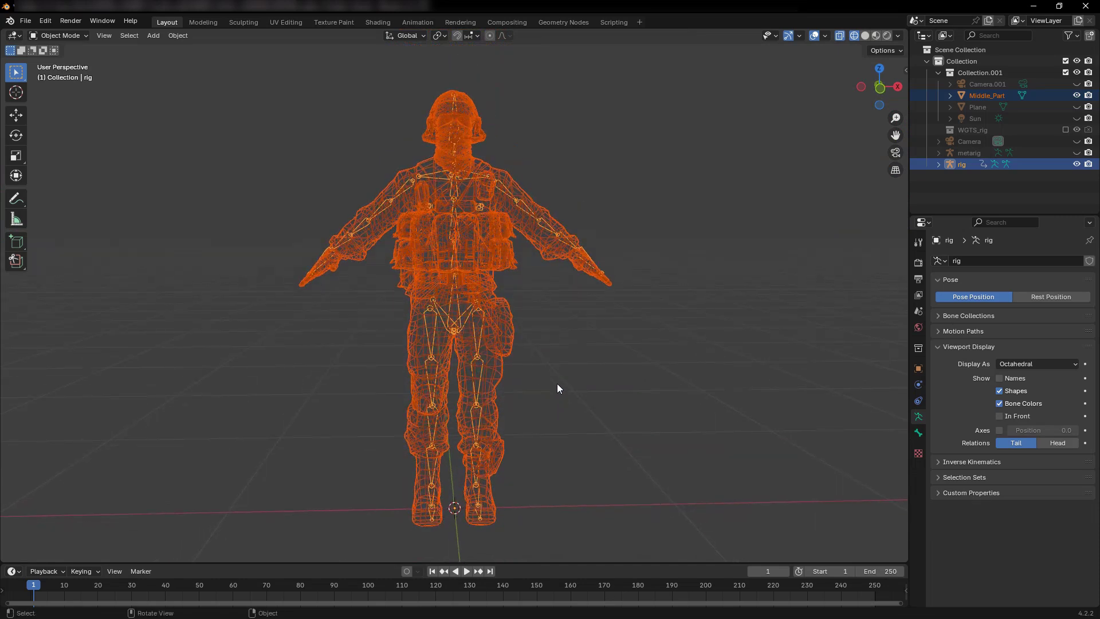
pyautogui.hotkey('ctrl', 'p')
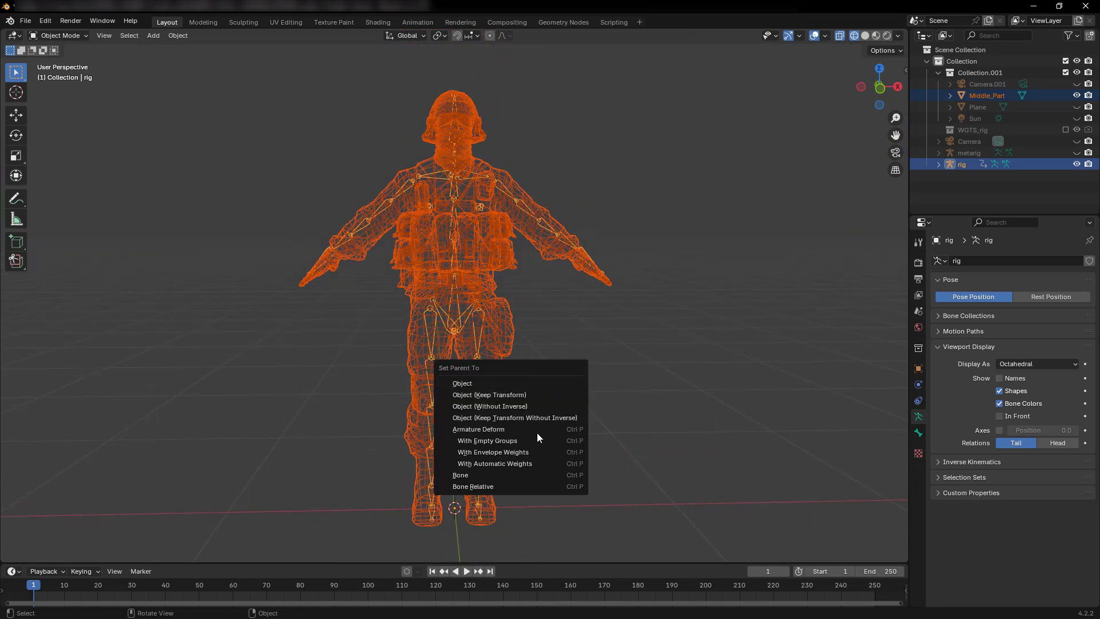
pyautogui.click(527, 463)
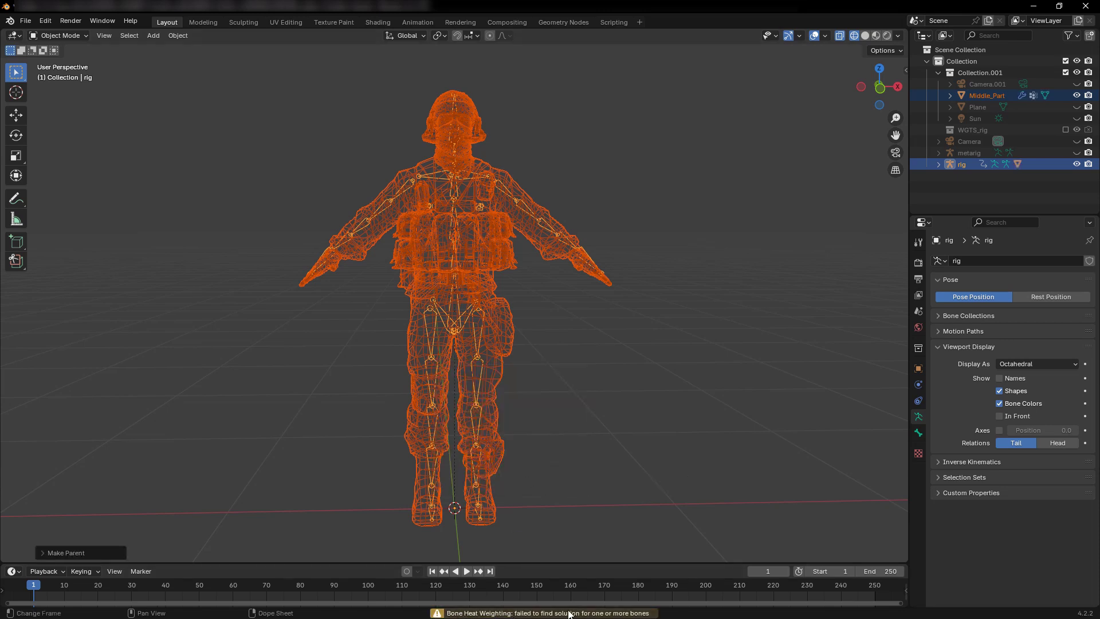
# - Select all of Middle_Part's vertices and merge by distance, removing 2470 duplicates
pyautogui.press('Tab')
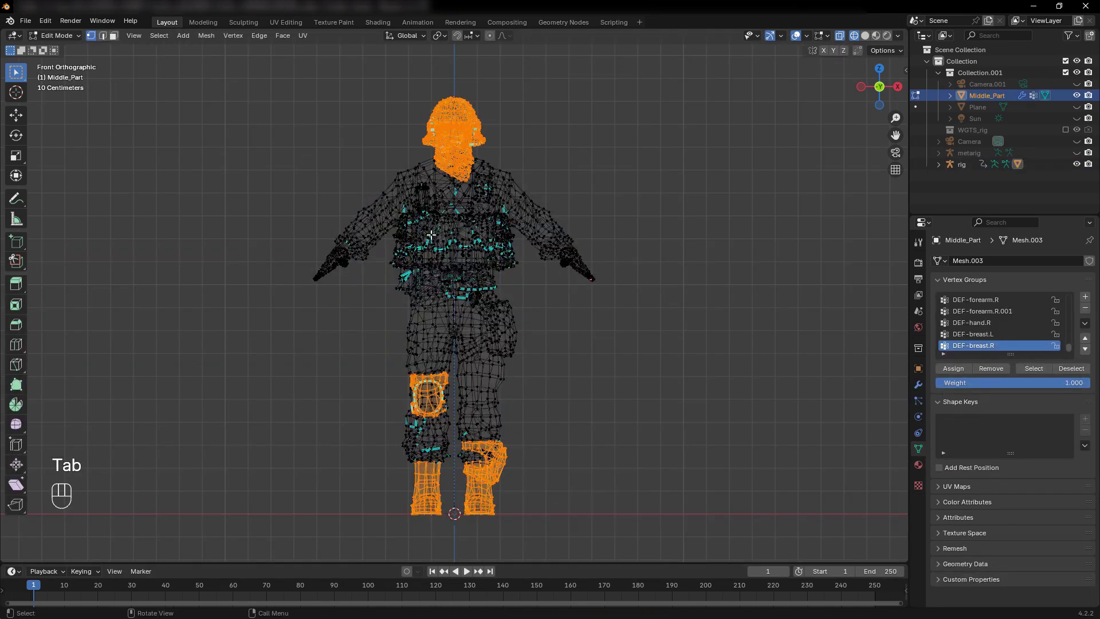
pyautogui.press('a')
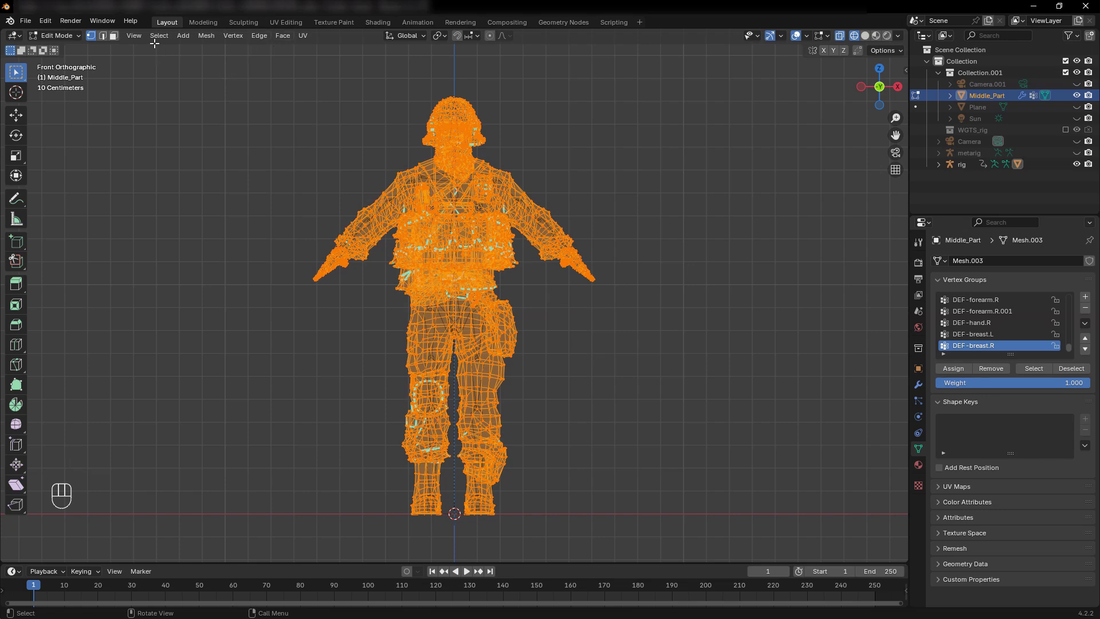
pyautogui.click(205, 39)
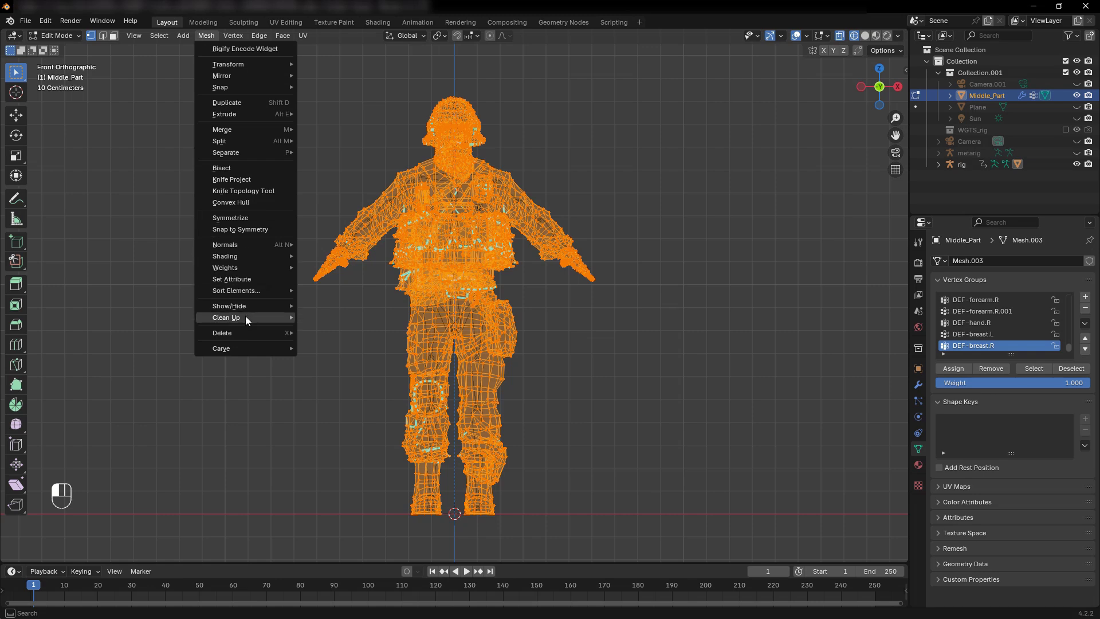
pyautogui.moveTo(227, 318)
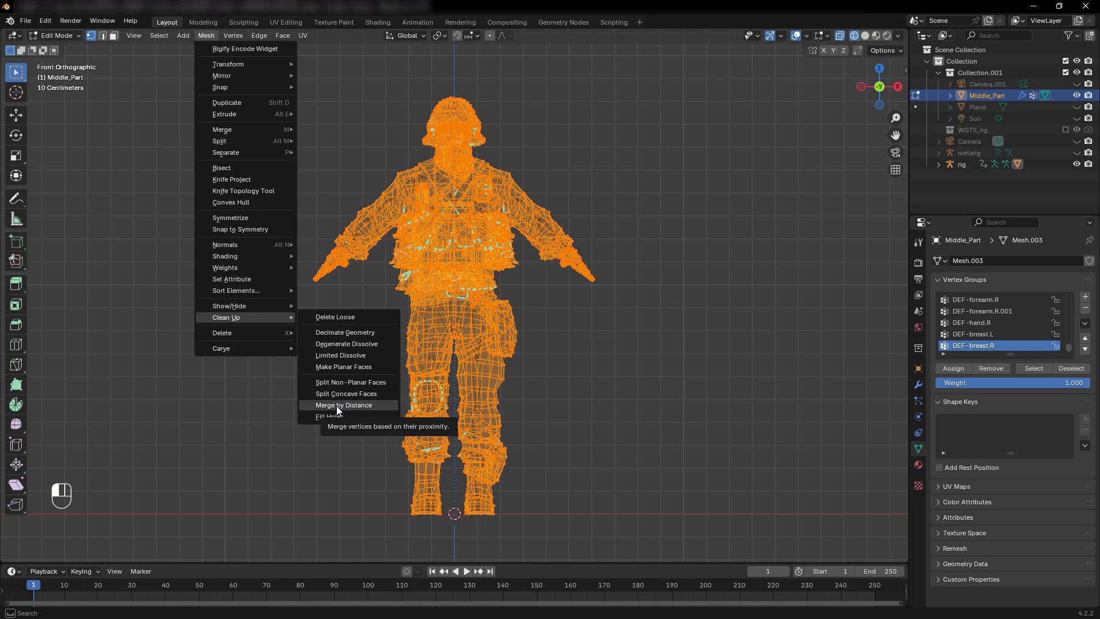
pyautogui.click(336, 406)
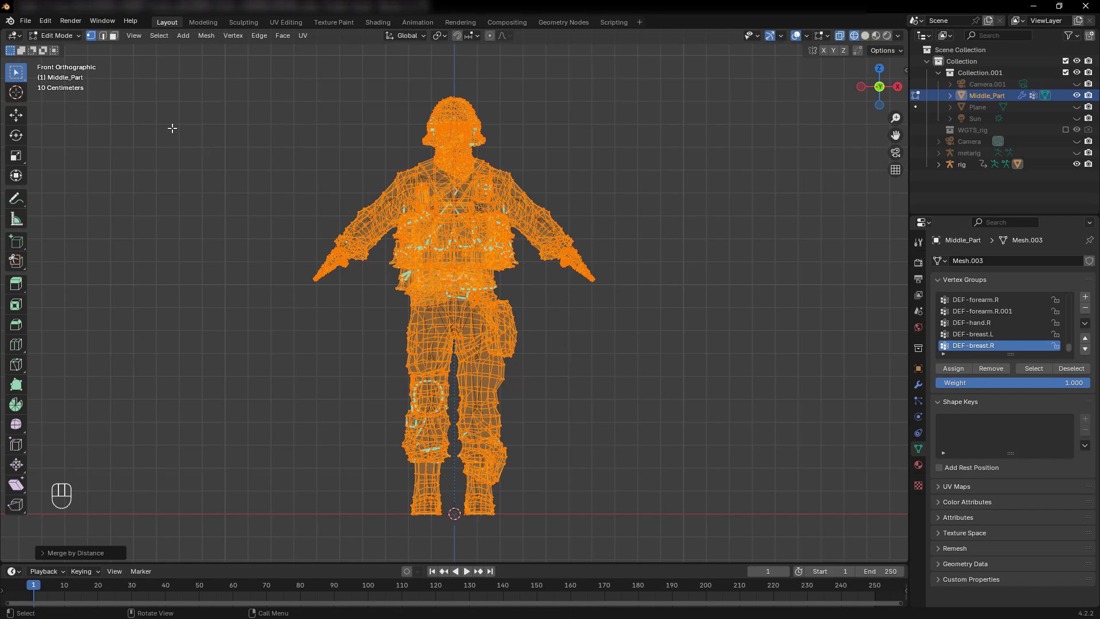
# - Back in Object Mode, re-parent the merged Middle_Part to the rig with automatic weights
pyautogui.press('Tab')
pyautogui.scroll(3, 560, 366)
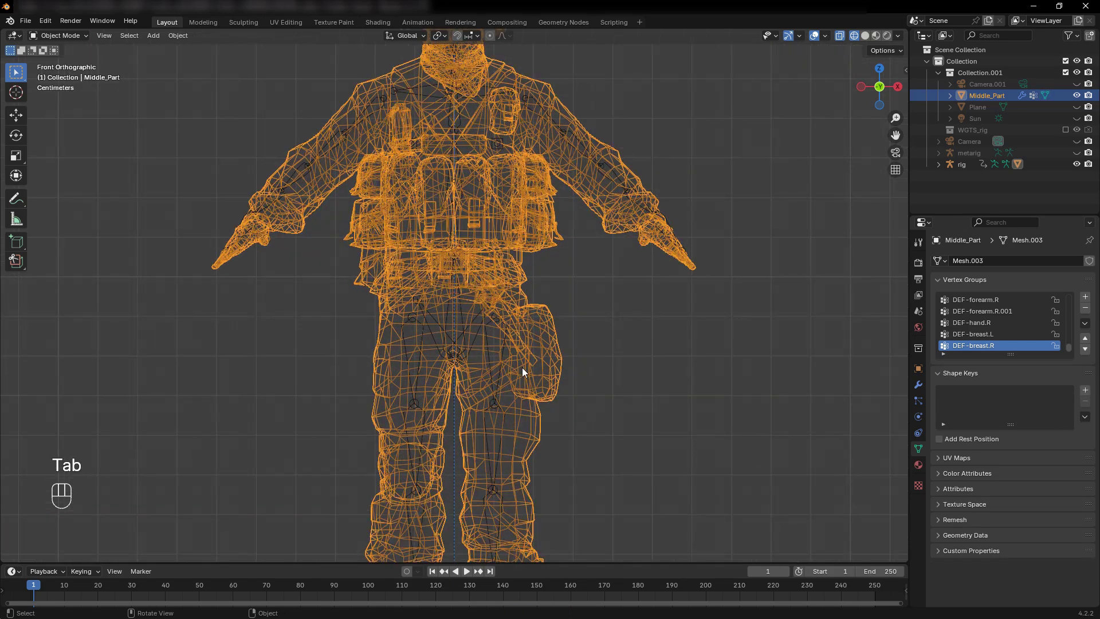
pyautogui.press('shift')
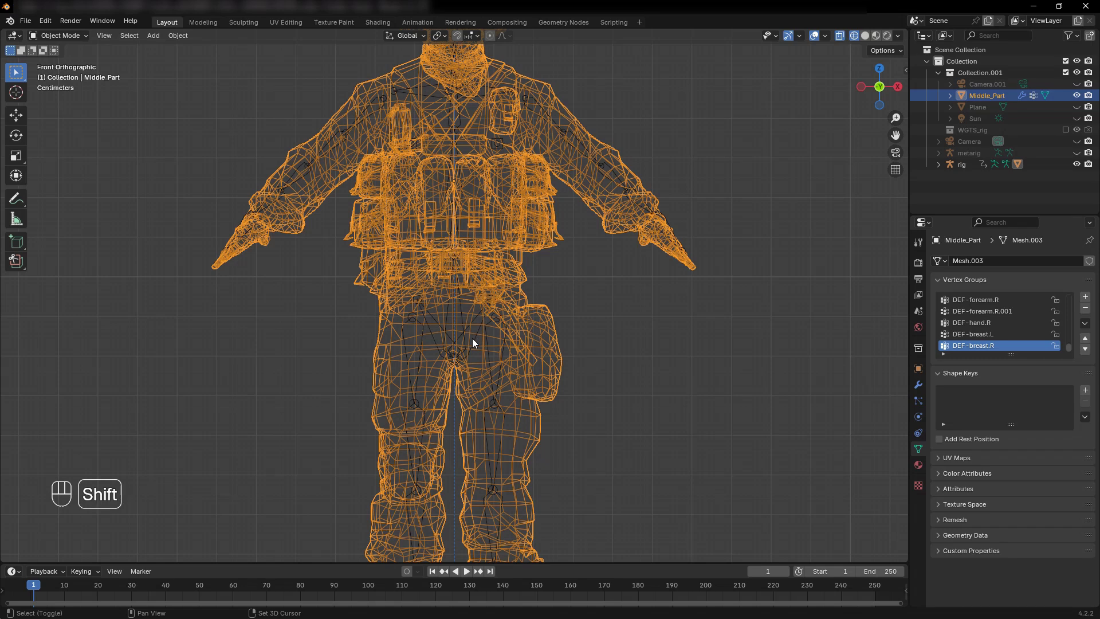
pyautogui.keyDown('shift'); pyautogui.click(472, 340); pyautogui.keyUp('shift')
pyautogui.scroll(-2, 531, 345)
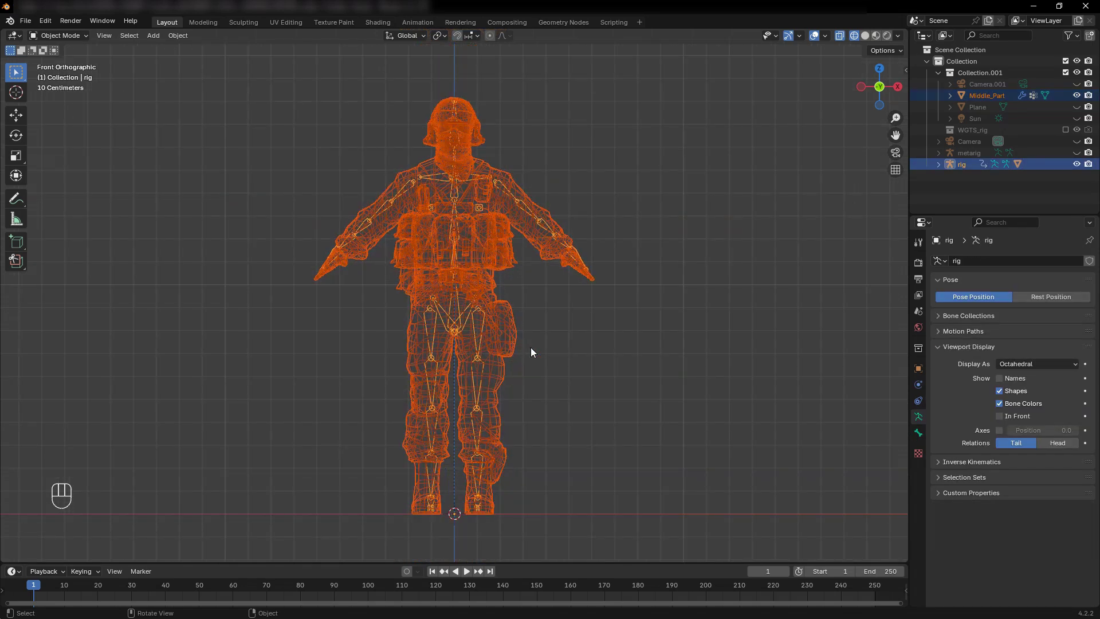
pyautogui.hotkey('ctrl', 'p')
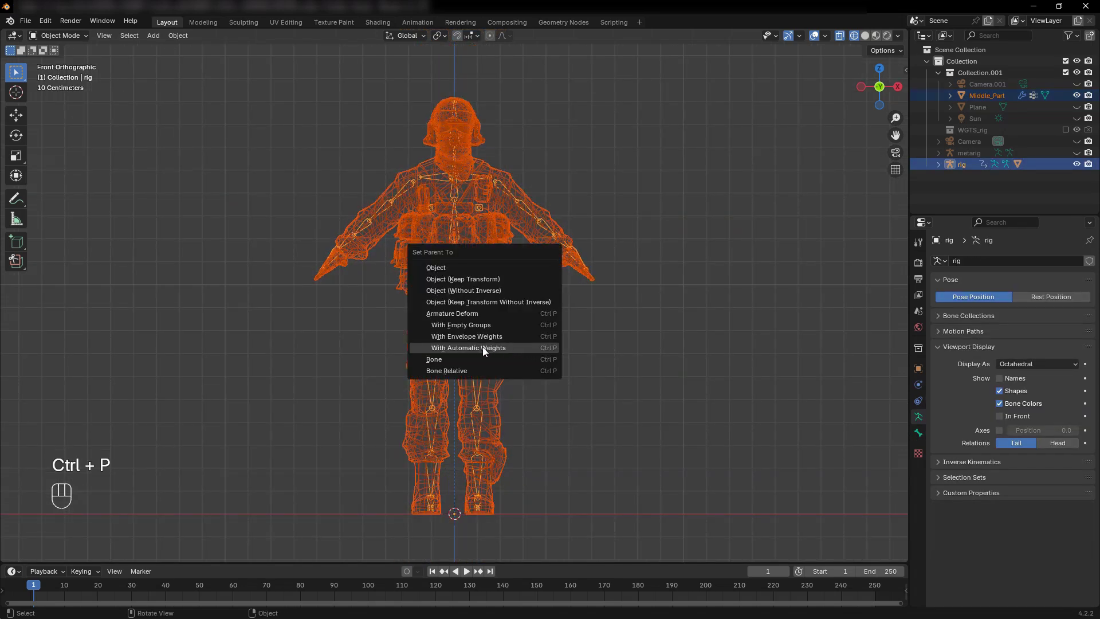
pyautogui.click(462, 348)
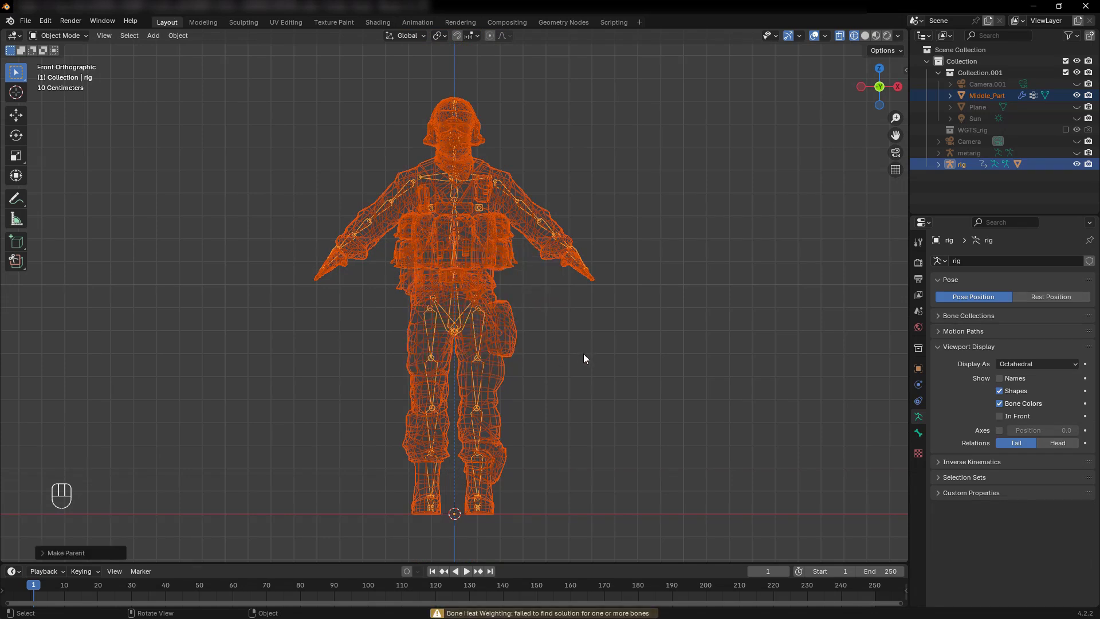
pyautogui.scroll(-1, 584, 354)
pyautogui.scroll(2, 583, 352)
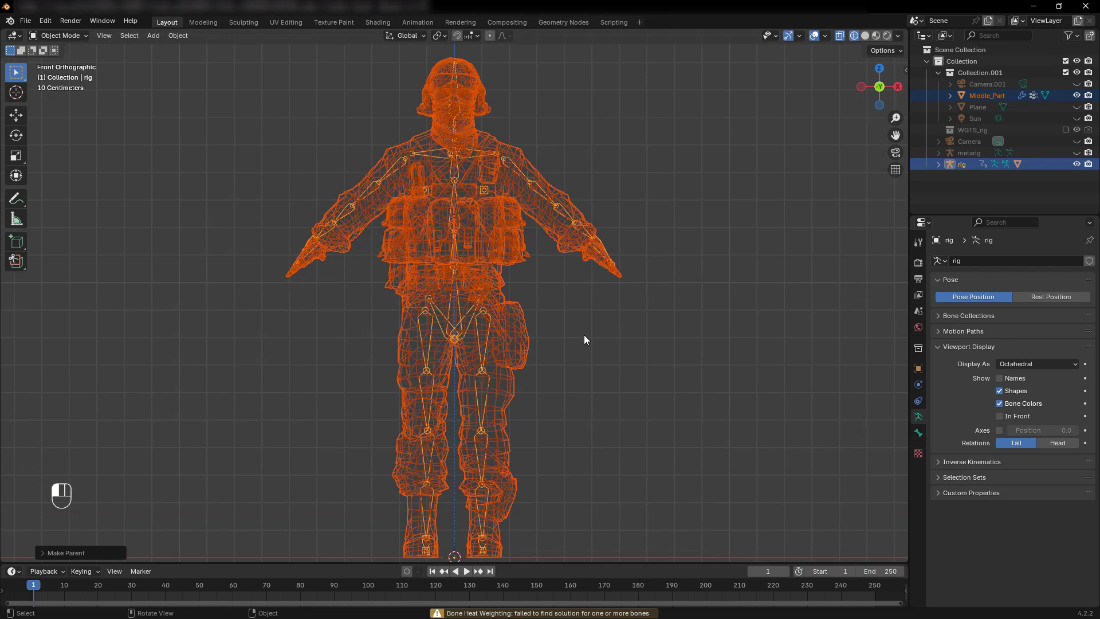
# - Select Middle_Part alone in solid shading and show its modifier properties
pyautogui.click(584, 334)
pyautogui.click(410, 246)
pyautogui.hotkey('shift', 'z')
pyautogui.moveTo(194, 119); pyautogui.dragTo(477, 421, button='middle')
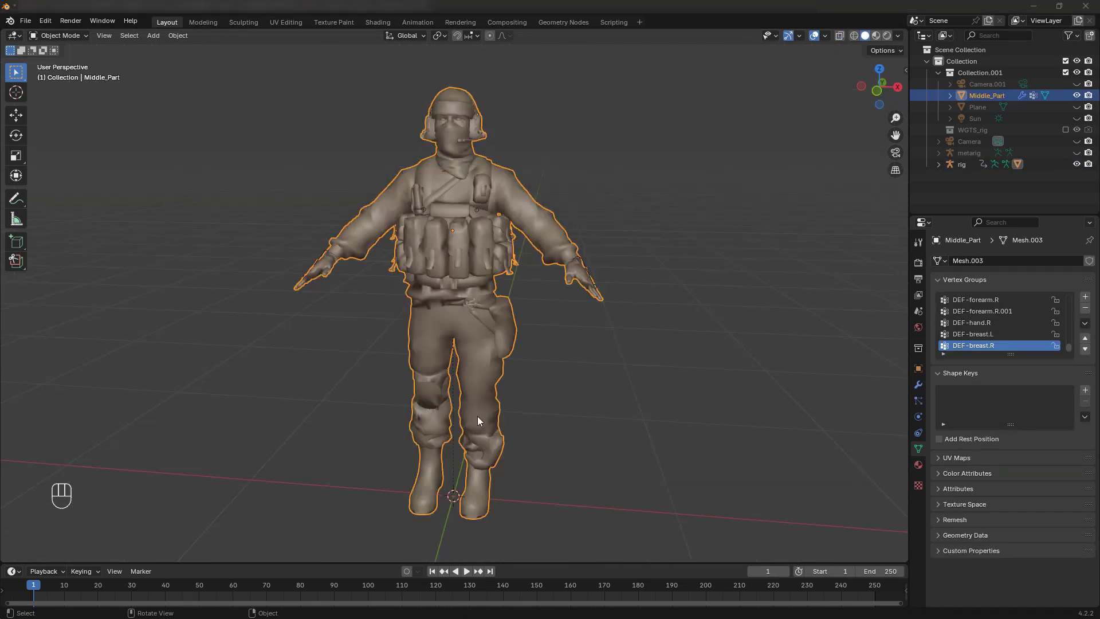
pyautogui.click(918, 385)
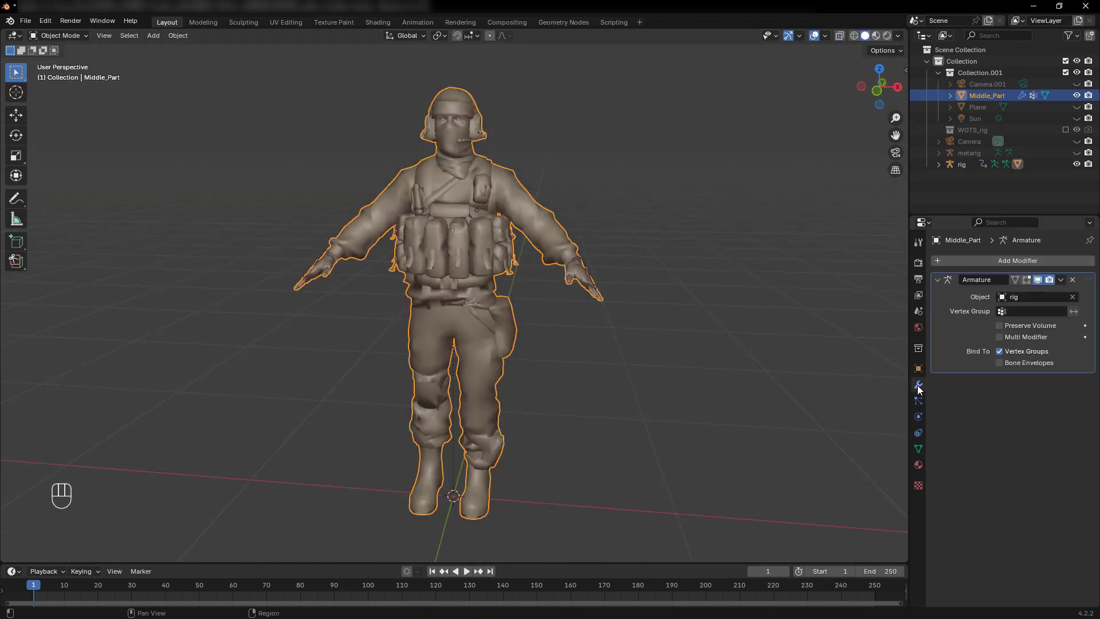
pyautogui.press('Tab')
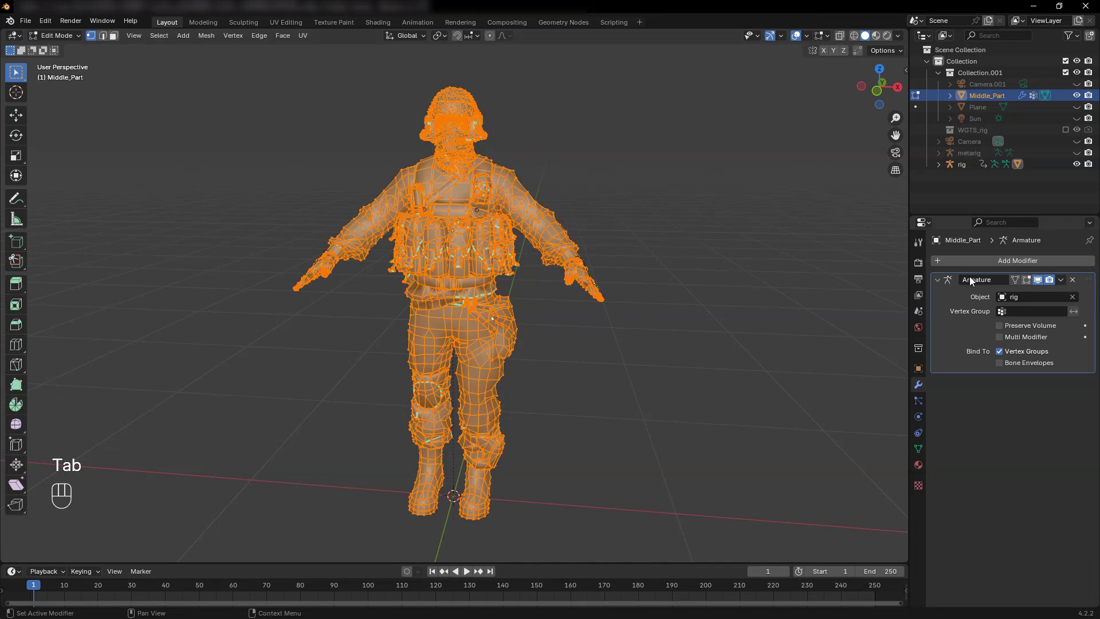
# - Add a Decimate modifier to Middle_Part with ratio 0.5
pyautogui.click(962, 259)
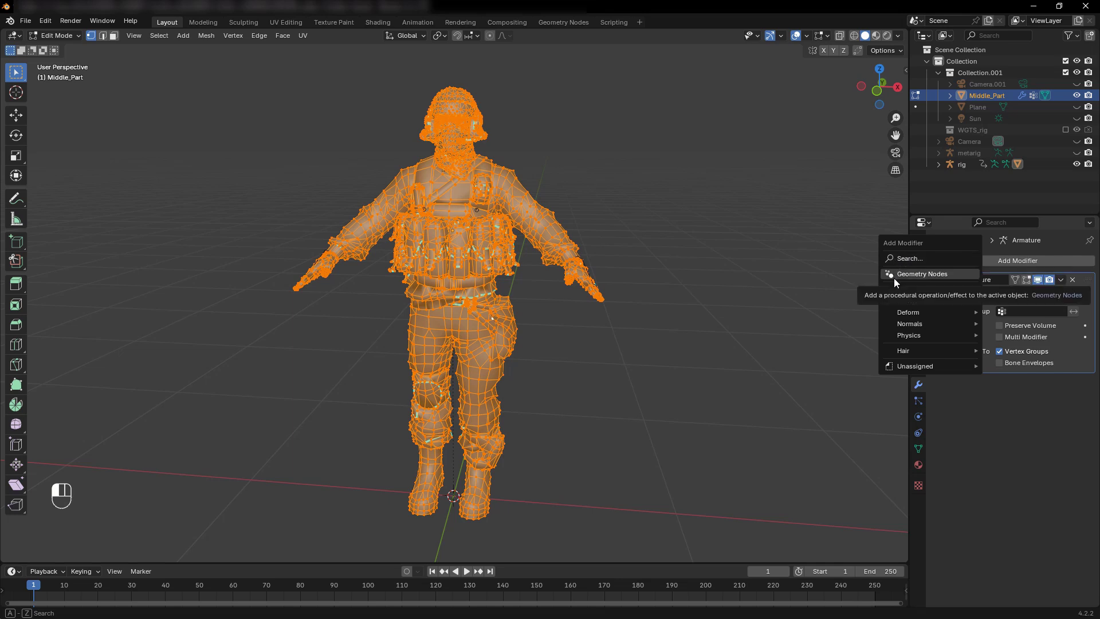
pyautogui.moveTo(910, 301)
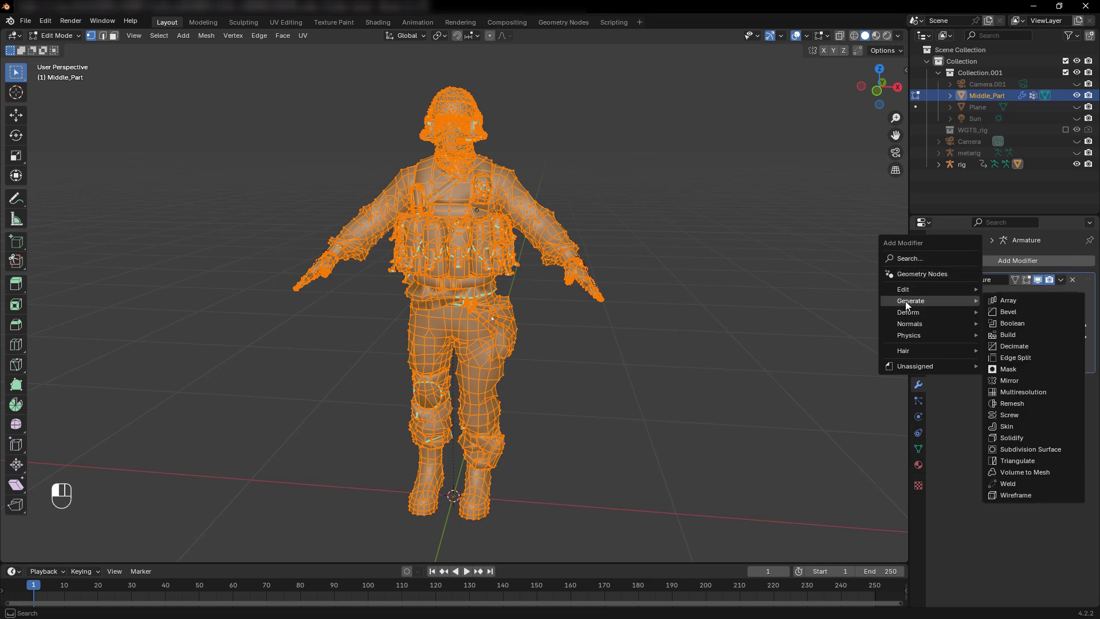
pyautogui.click(1008, 346)
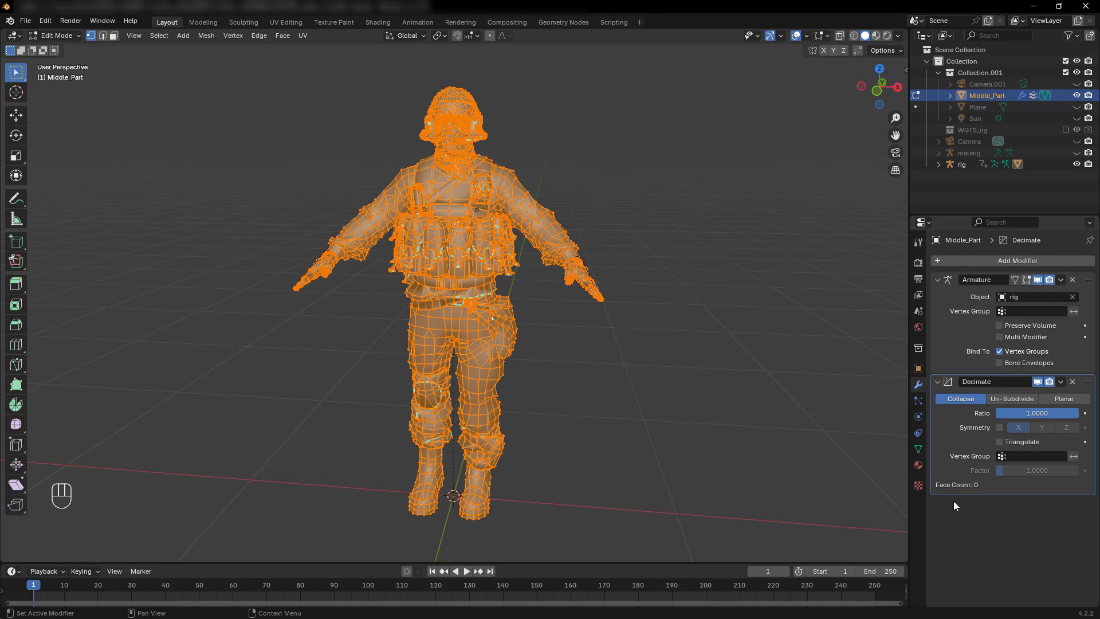
pyautogui.moveTo(1045, 410); pyautogui.dragTo(1003, 411)
pyautogui.click(1059, 383)
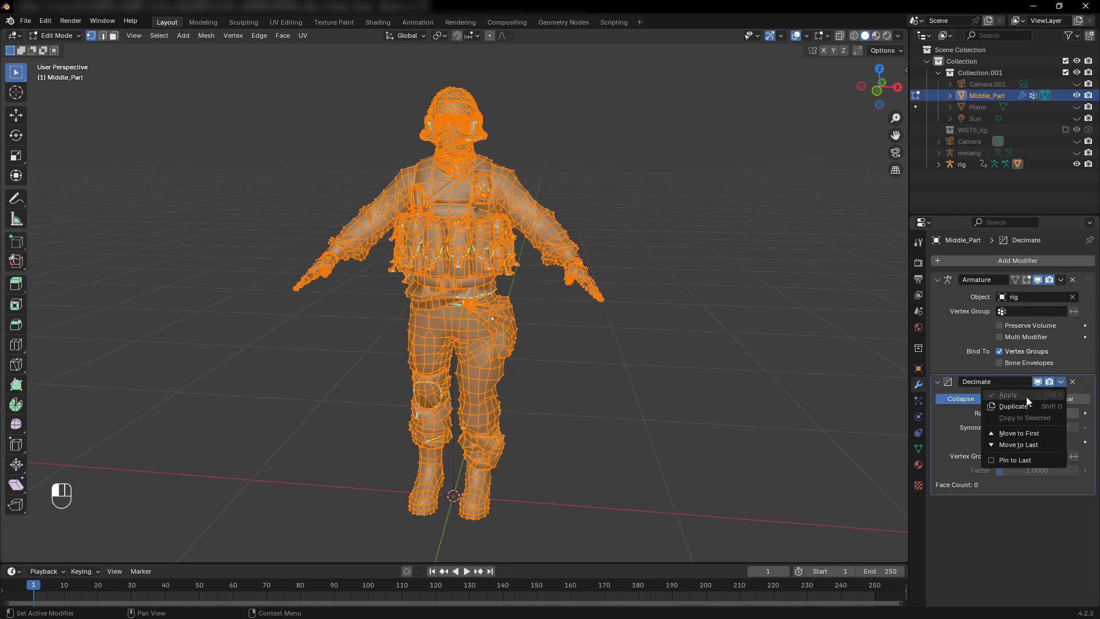
# - In Object Mode, change the Decimate ratio to 0.7, then to 0.8
pyautogui.press('Tab')
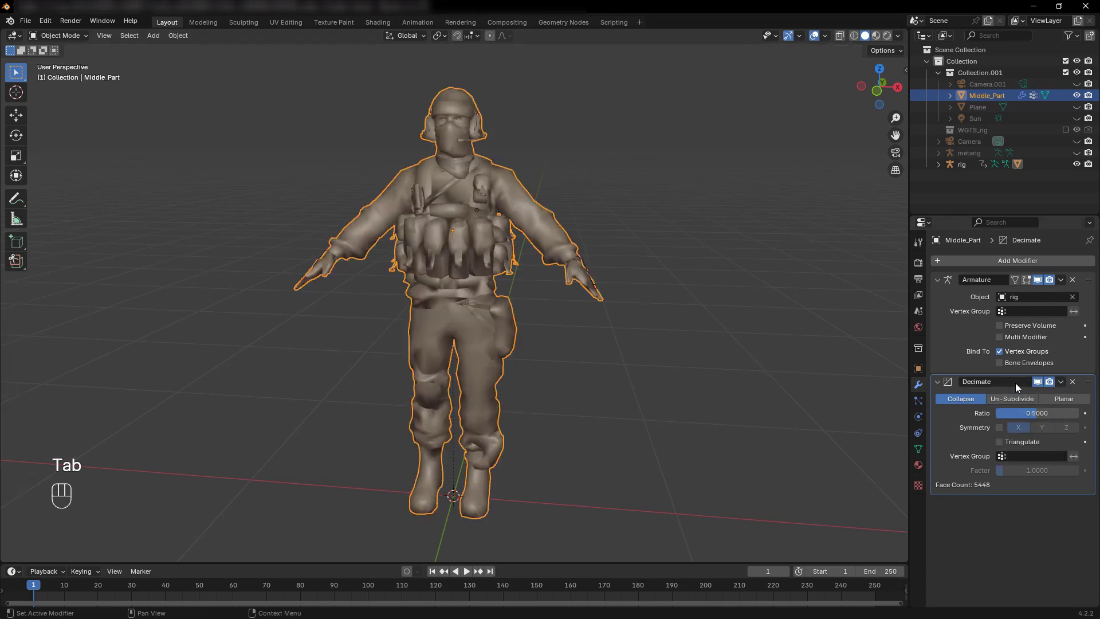
pyautogui.moveTo(638, 318)
pyautogui.mouseDown(button='middle')
pyautogui.moveTo(644, 341)
pyautogui.moveTo(653, 339)
pyautogui.mouseUp(button='middle')
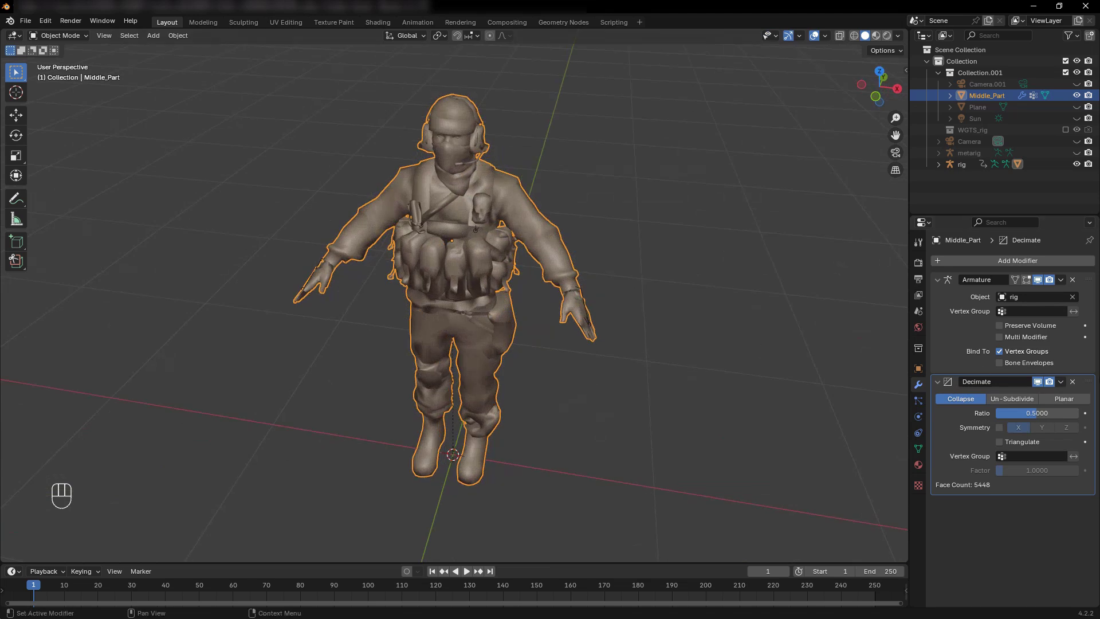
pyautogui.click(1039, 381)
pyautogui.click(1025, 414)
pyautogui.press('BackSpace')
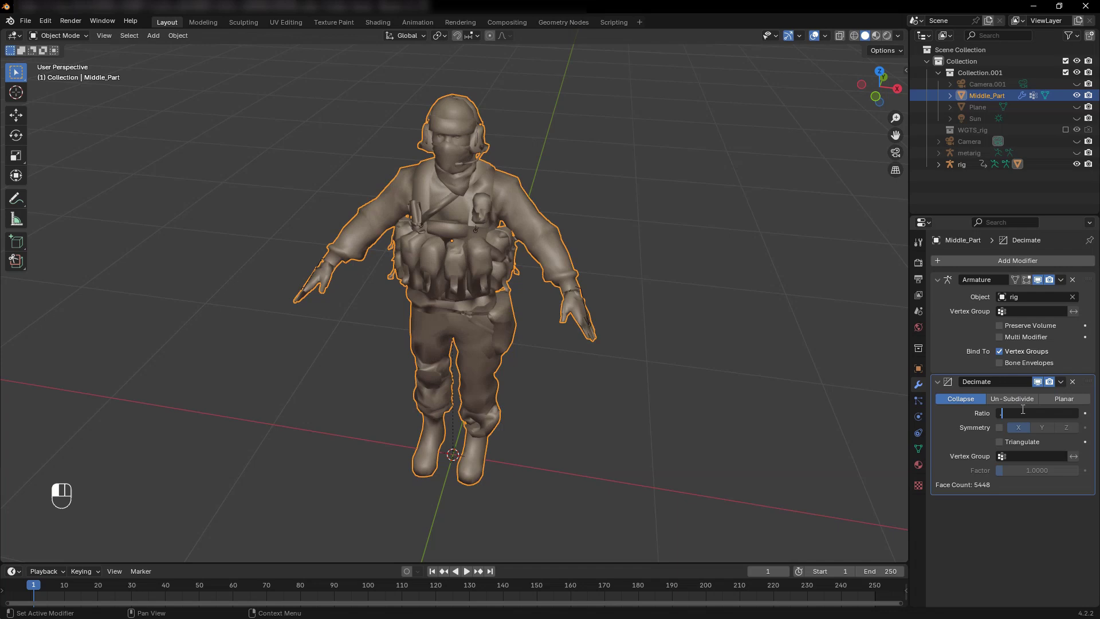
pyautogui.write('0.7')
pyautogui.press('Return')
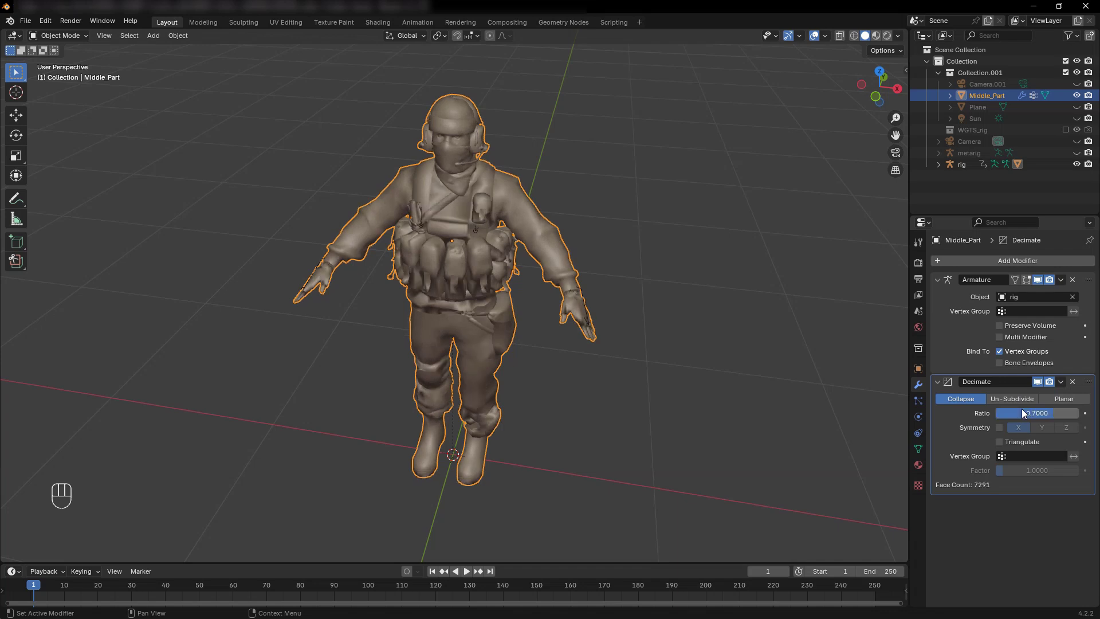
pyautogui.moveTo(548, 365)
pyautogui.mouseDown(button='middle')
pyautogui.moveTo(626, 323)
pyautogui.moveTo(649, 340)
pyautogui.mouseUp(button='middle')
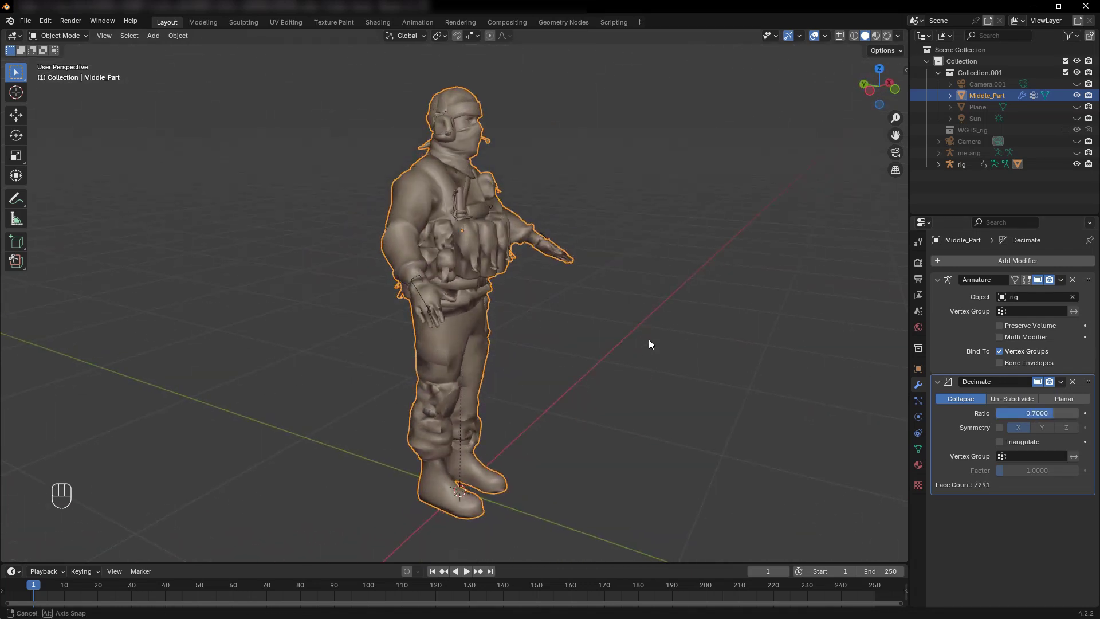
pyautogui.click(1056, 417)
pyautogui.write('0.8')
pyautogui.press('Return')
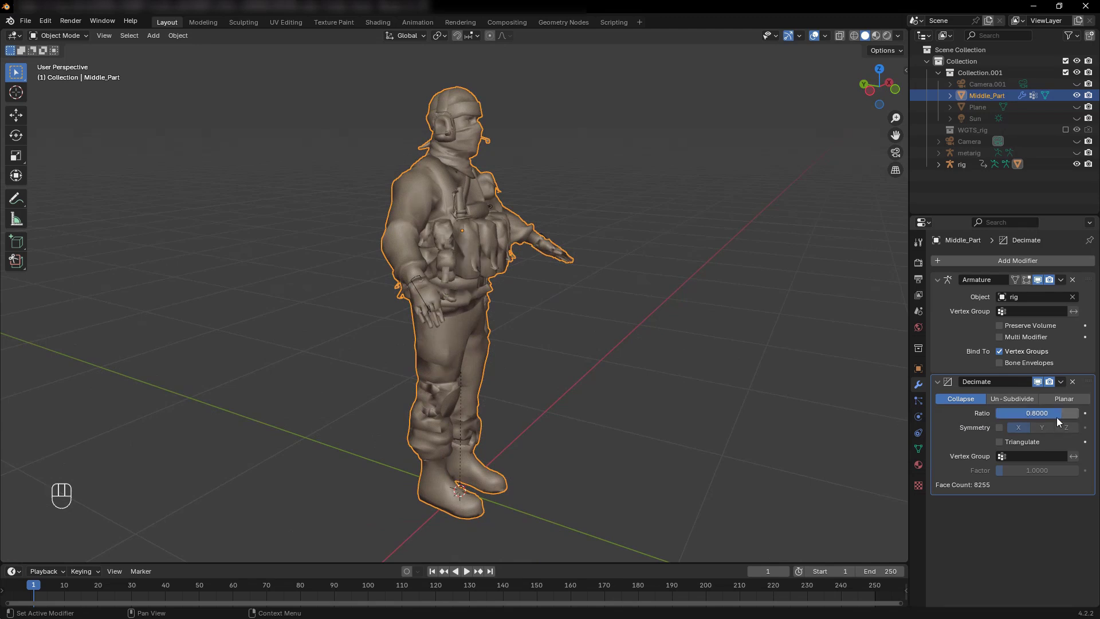
# - Apply the Decimate modifier, leaving only the Armature modifier on Middle_Part
pyautogui.moveTo(621, 383)
pyautogui.mouseDown(button='middle')
pyautogui.moveTo(480, 297)
pyautogui.moveTo(671, 318)
pyautogui.mouseUp(button='middle')
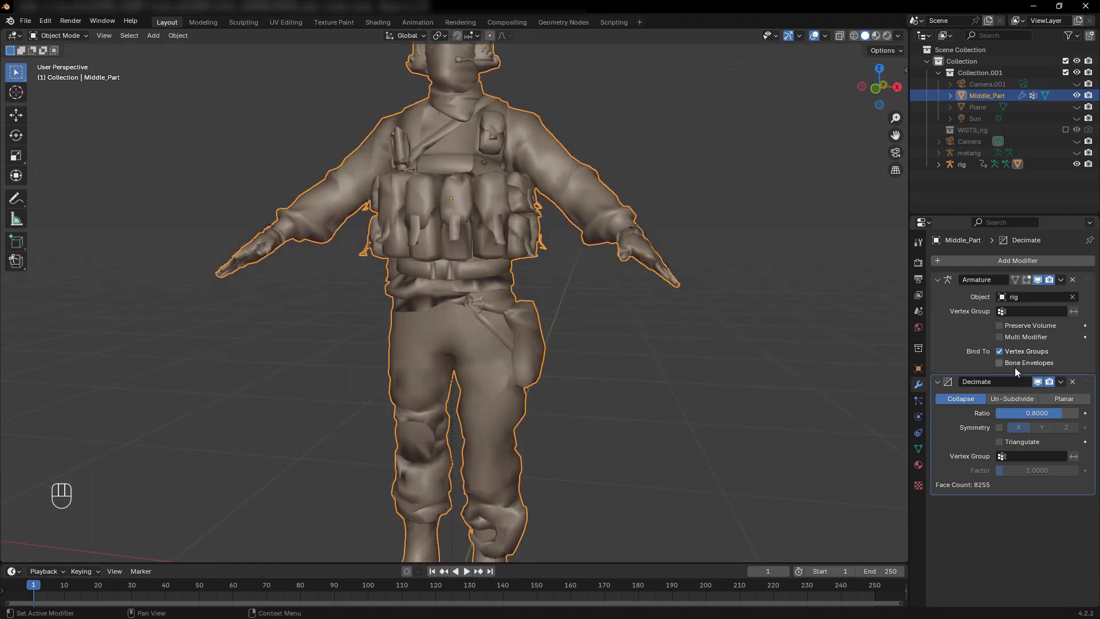
pyautogui.click(1061, 385)
pyautogui.click(1024, 396)
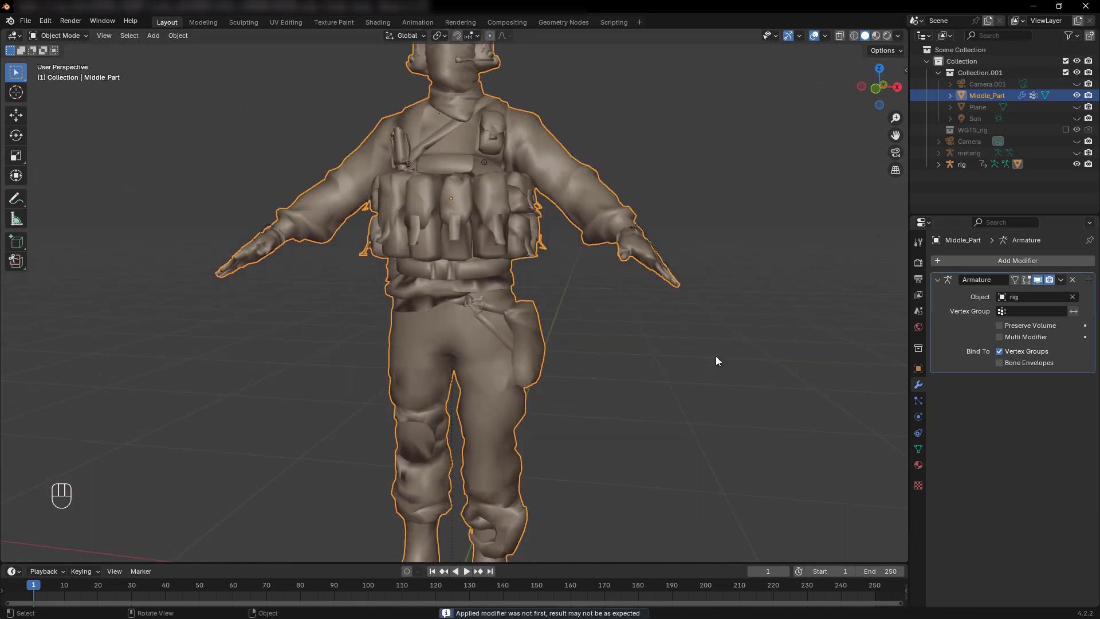
pyautogui.moveTo(716, 356)
pyautogui.mouseDown(button='middle')
pyautogui.moveTo(658, 331)
pyautogui.moveTo(597, 382)
pyautogui.mouseUp(button='middle')
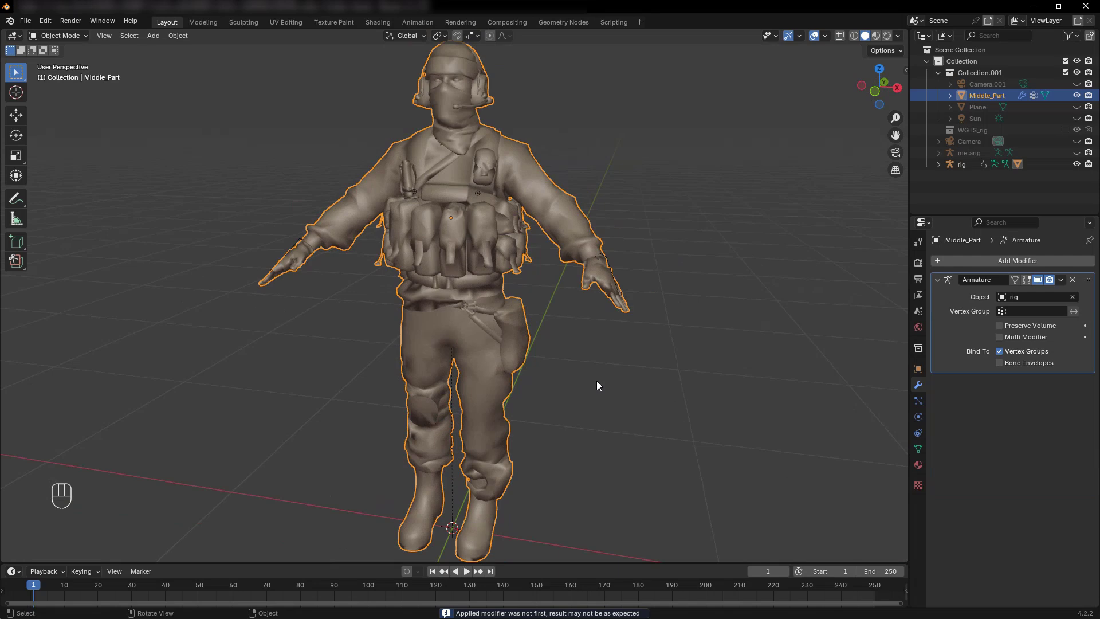
pyautogui.press('Tab')
pyautogui.press('z')
# - In wireframe, parent the decimated Middle_Part to the rig with automatic weights
pyautogui.click(530, 295)
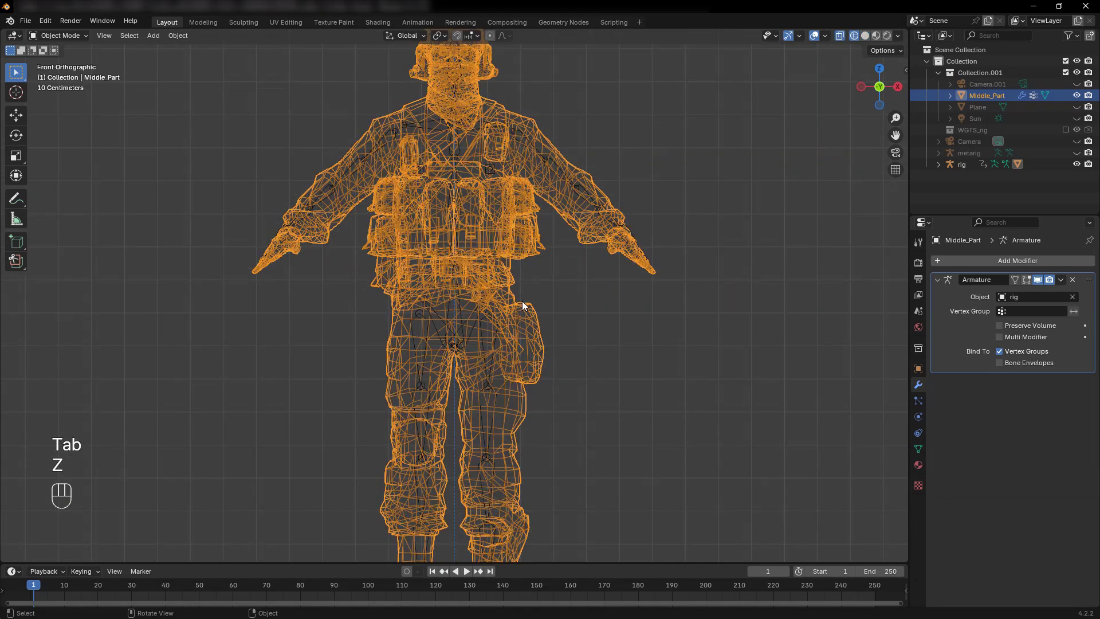
pyautogui.scroll(2, 522, 301)
pyautogui.keyDown('shift'); pyautogui.click(475, 349); pyautogui.keyUp('shift')
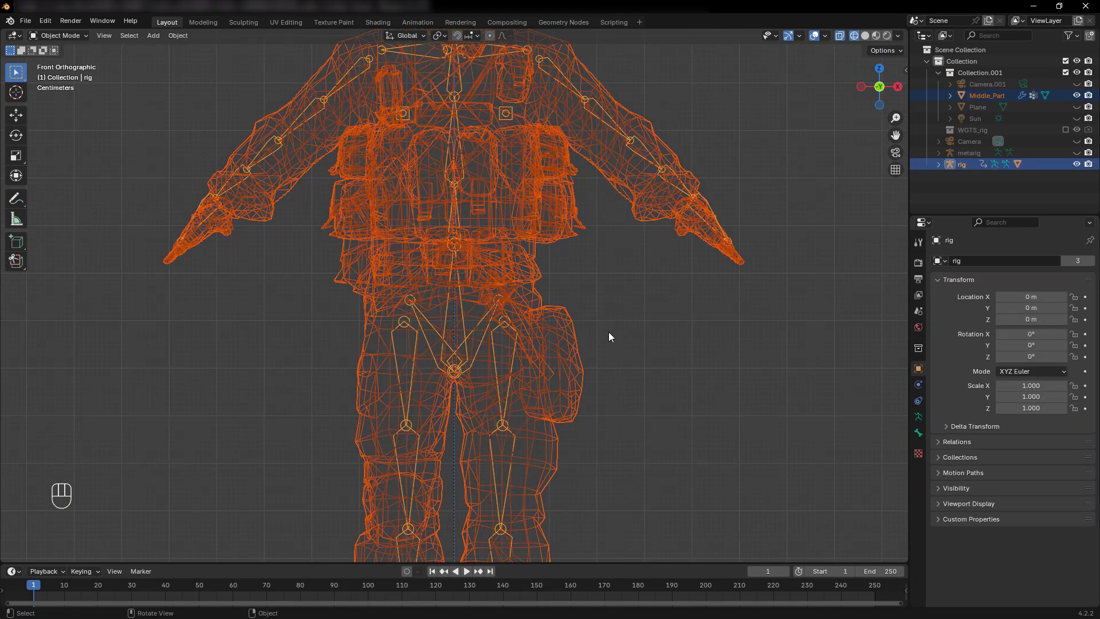
pyautogui.scroll(-3, 608, 316)
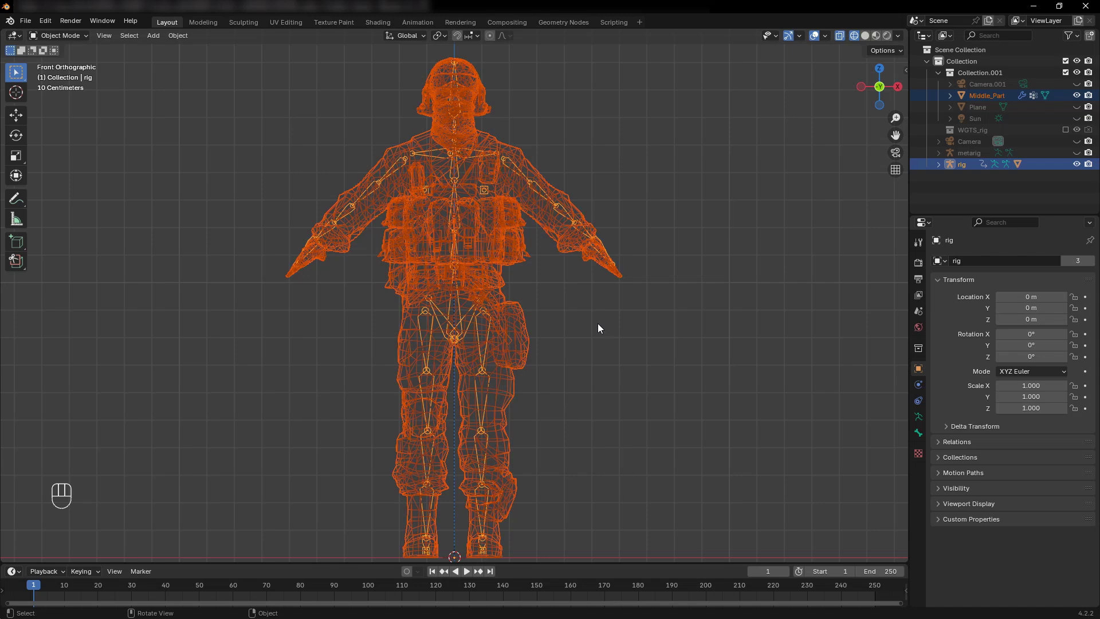
pyautogui.hotkey('ctrl', 'p')
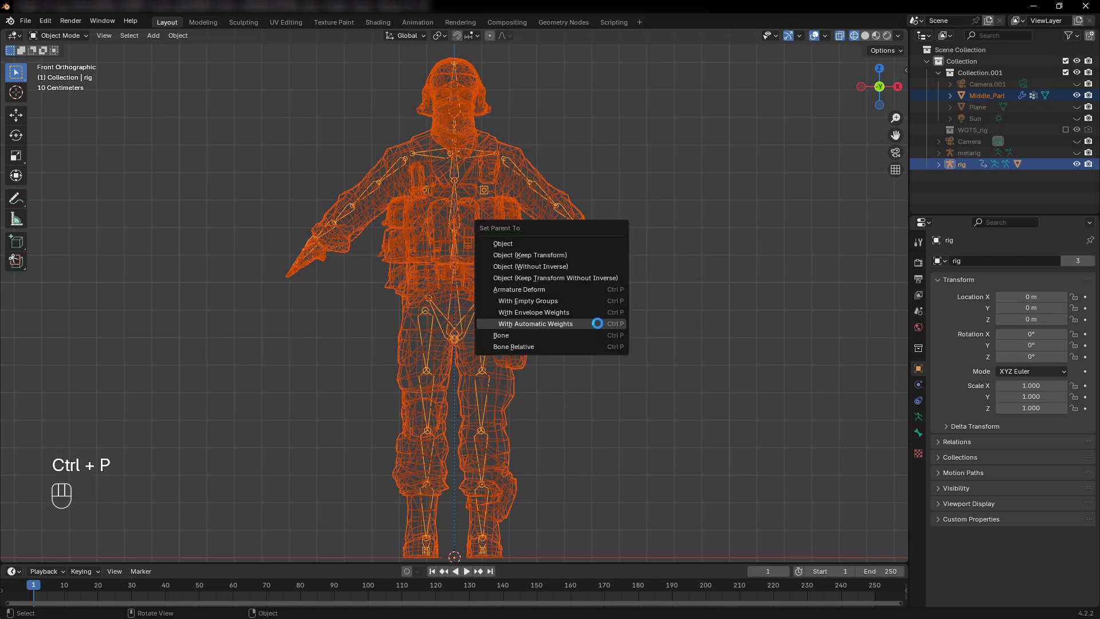
pyautogui.click(597, 324)
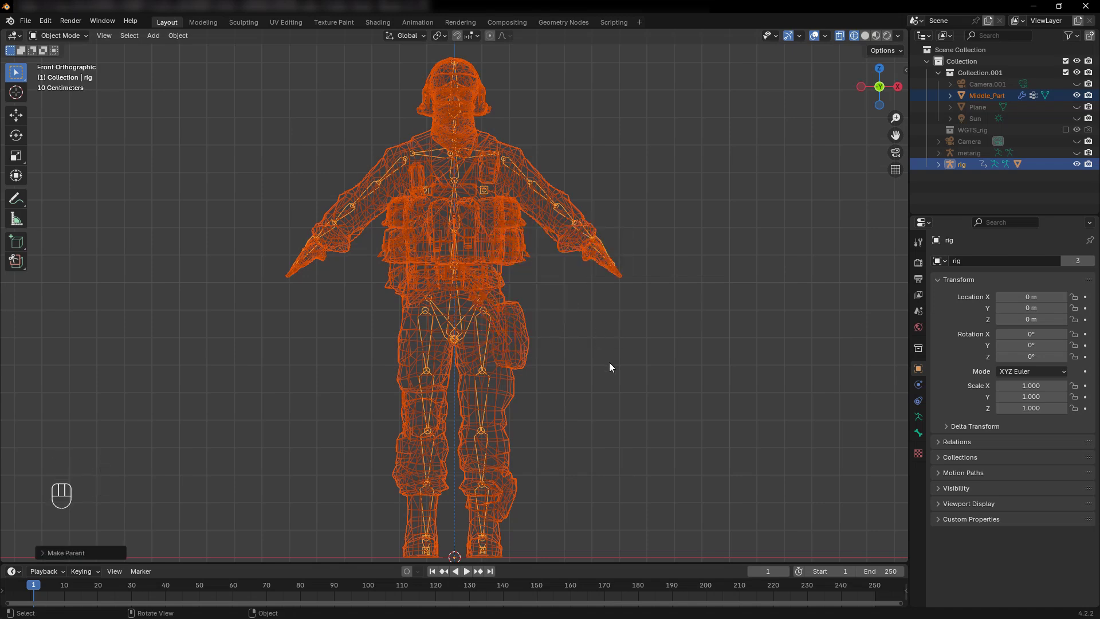
# - Toggle the rig into Edit Mode and back, then switch to solid shading
pyautogui.press('Tab')
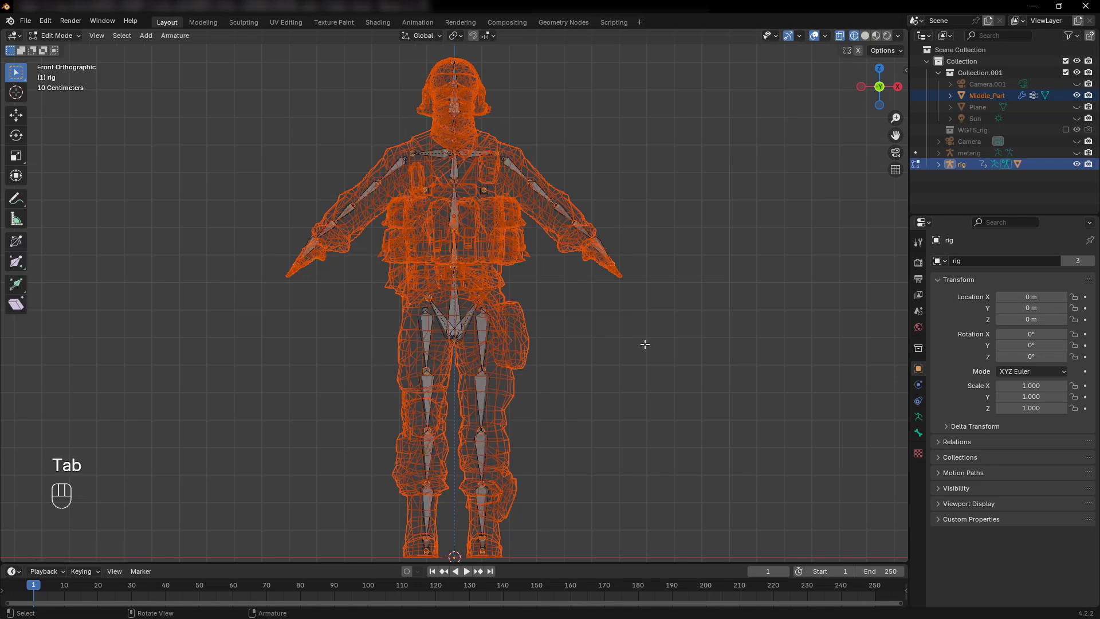
pyautogui.press('Tab')
pyautogui.press('z')
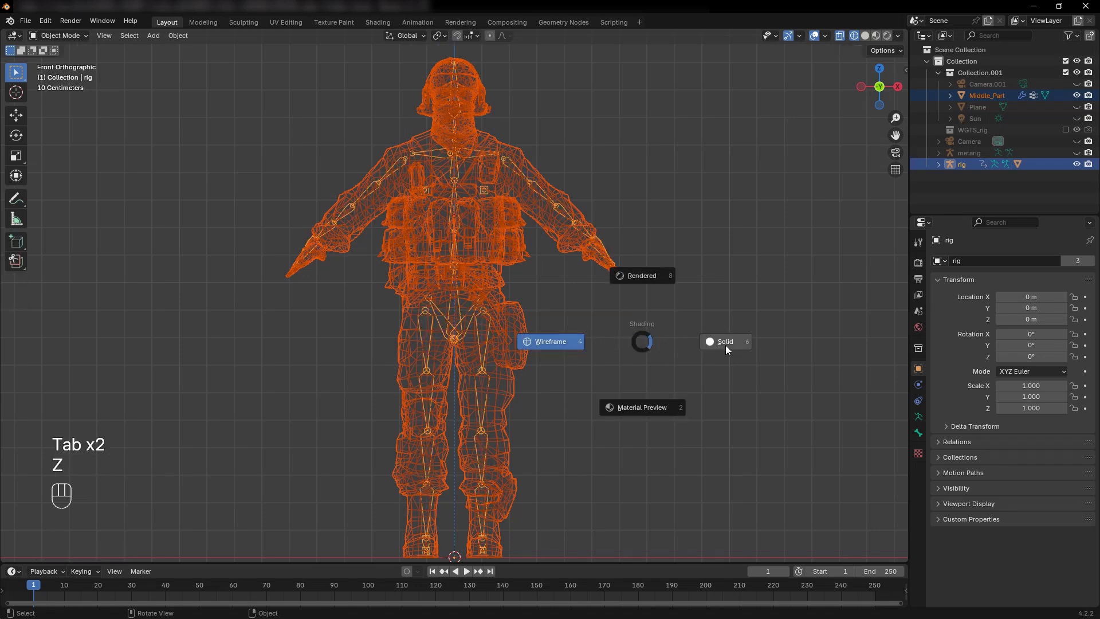
pyautogui.click(724, 342)
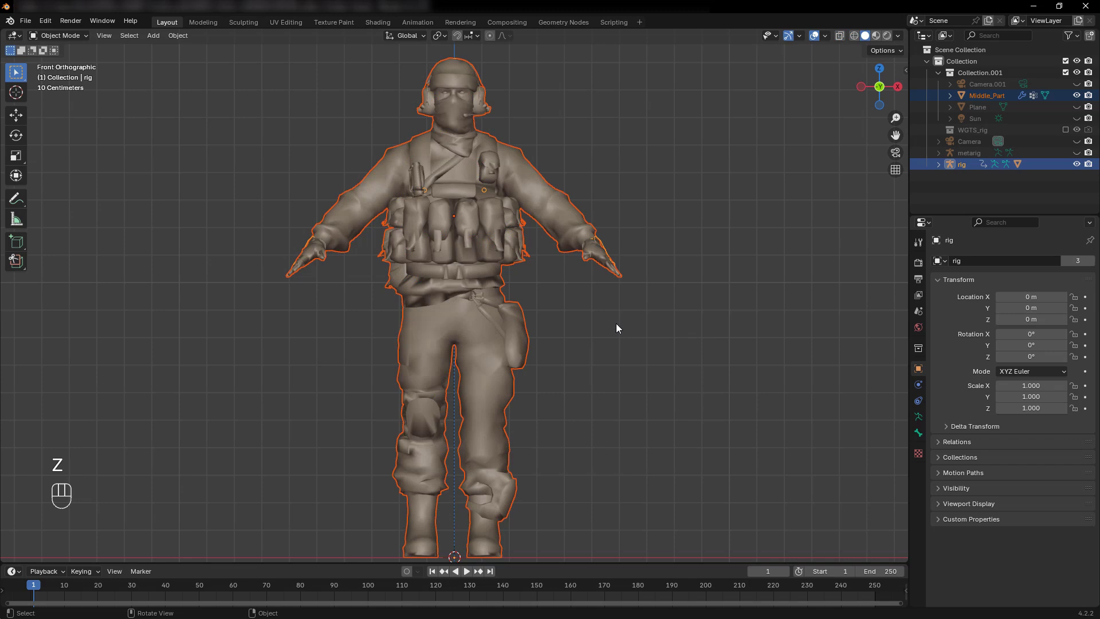
# - Show the soldier in wireframe shading from a perspective view
pyautogui.click(606, 361)
pyautogui.moveTo(605, 351); pyautogui.dragTo(633, 347, button='middle')
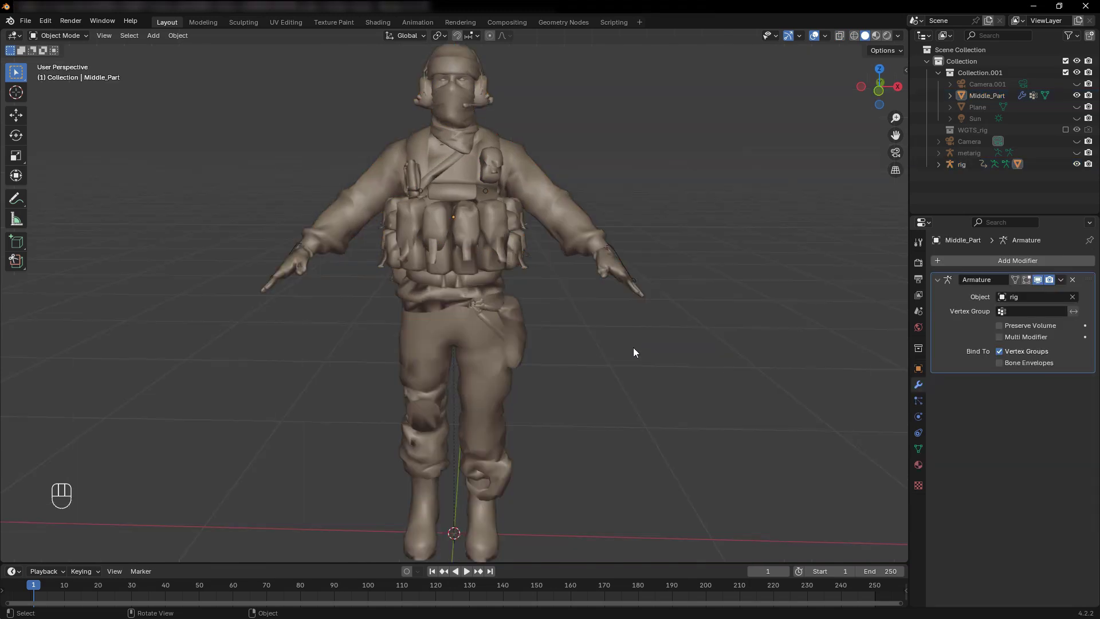
pyautogui.press('z')
pyautogui.click(550, 346)
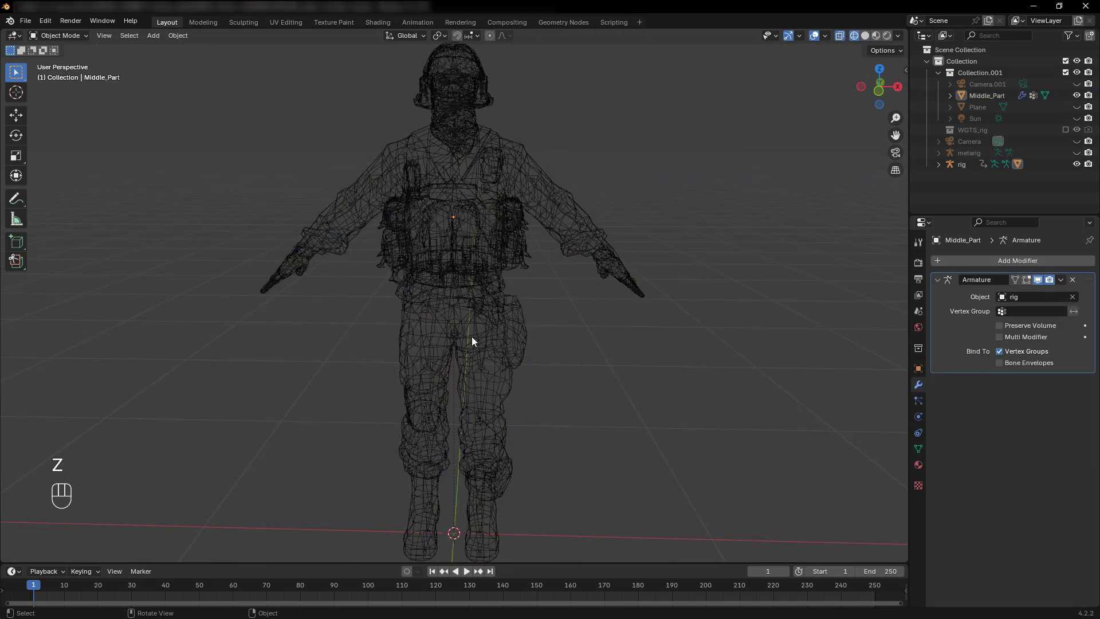
# - Select the rig and open its armature Object Data properties
pyautogui.click(439, 317)
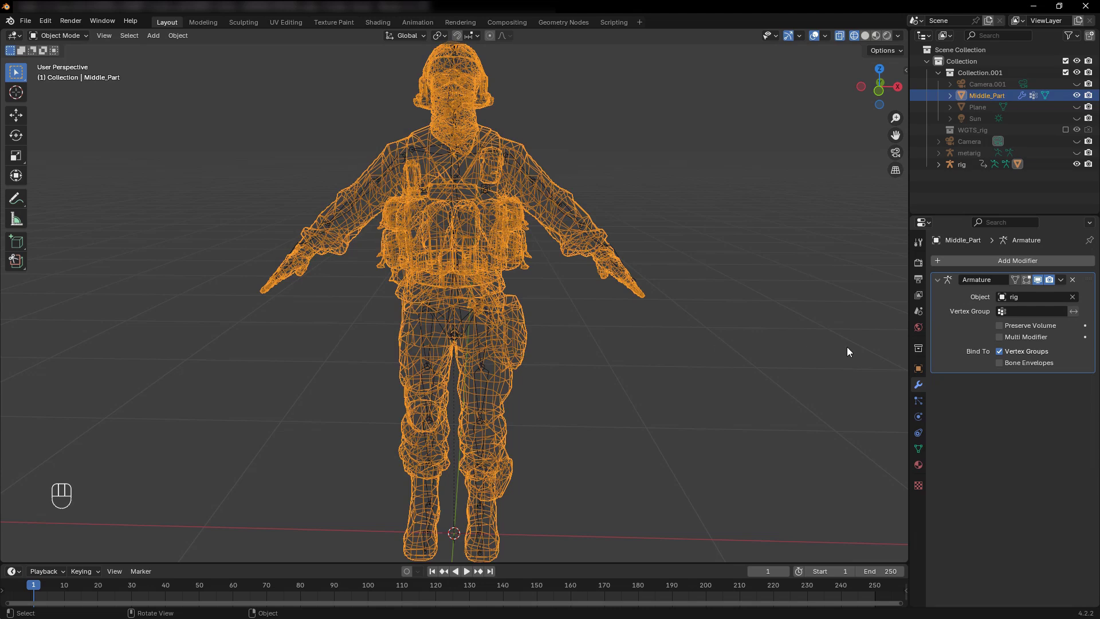
pyautogui.click(458, 169)
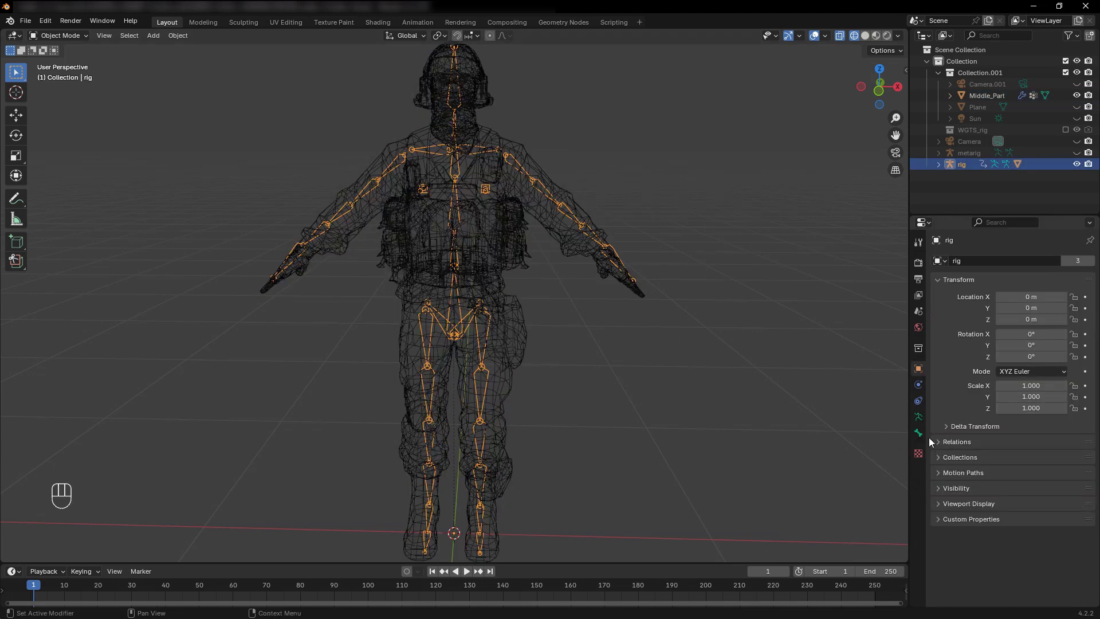
pyautogui.click(919, 417)
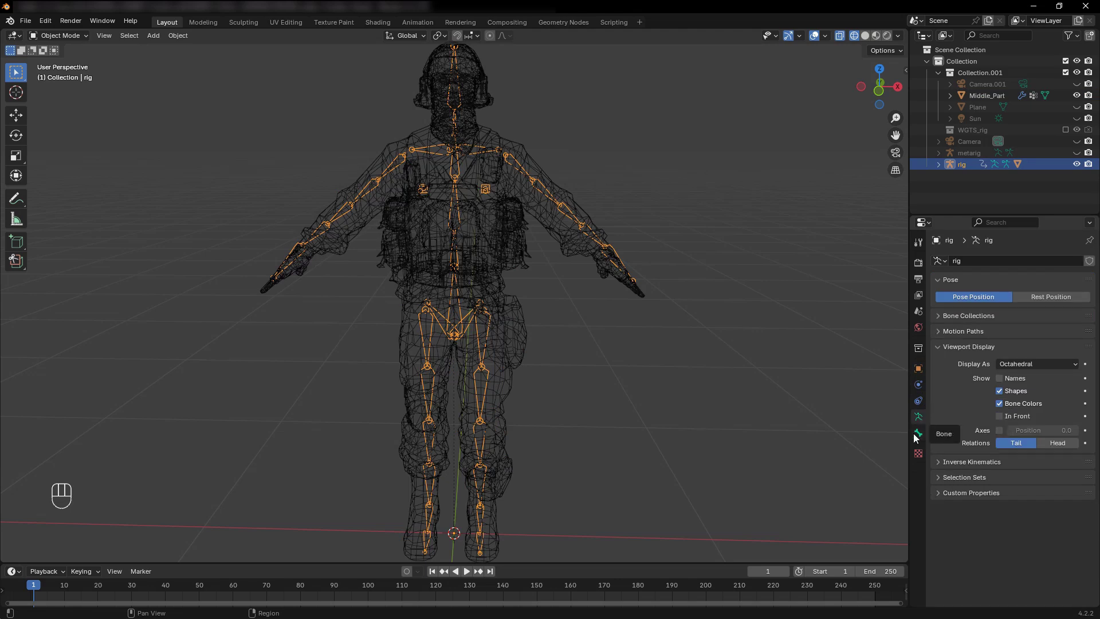
# - Show the MCH, ORG, Root, Leg, Arm, Torso and Torso (Tweak) bone collections; hide DEF
pyautogui.click(939, 315)
pyautogui.scroll(-2, 1001, 387)
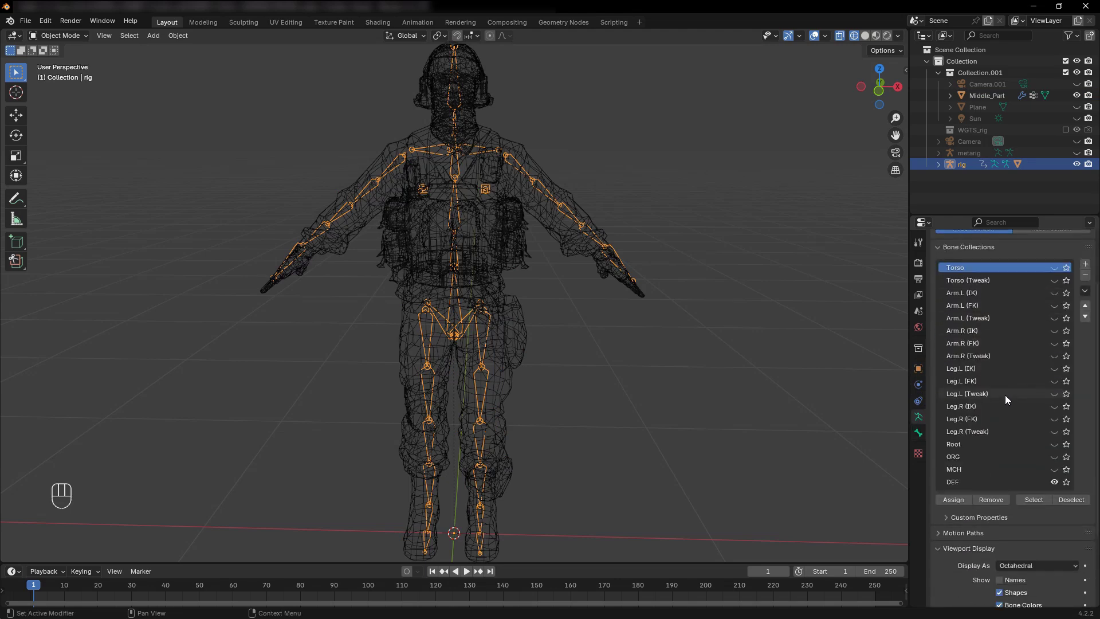
pyautogui.click(1054, 470)
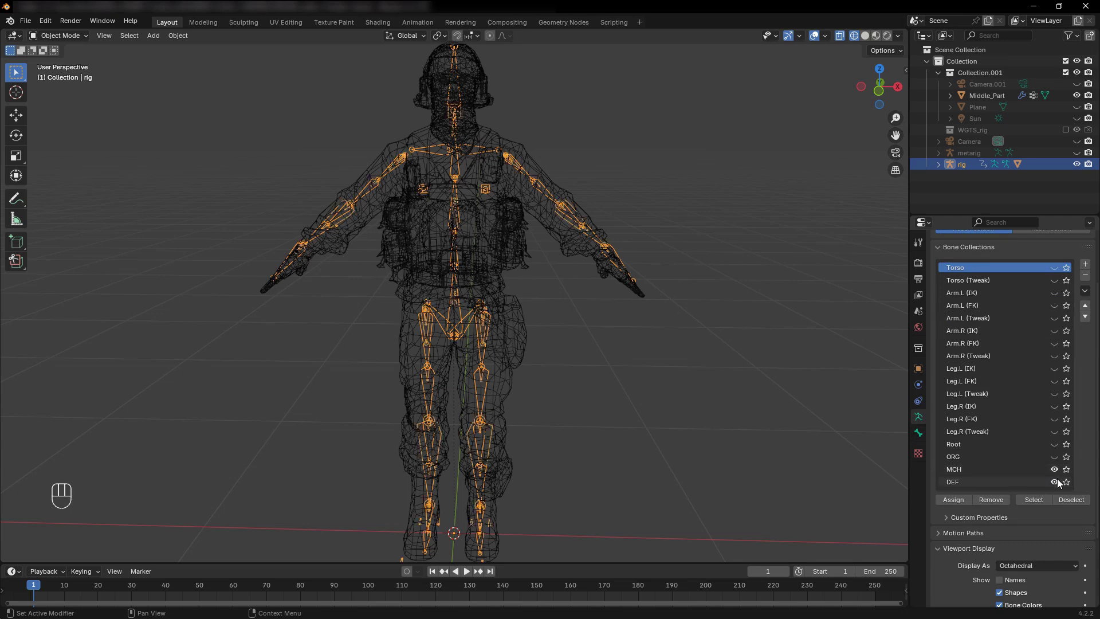
pyautogui.click(1054, 457)
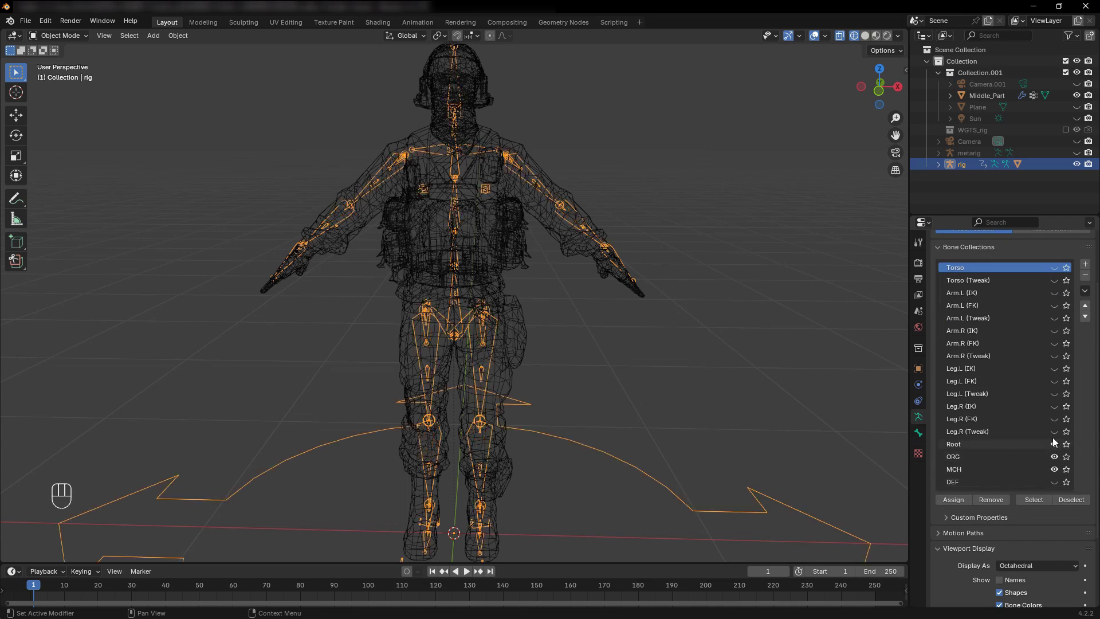
pyautogui.click(1055, 431)
pyautogui.click(1054, 406)
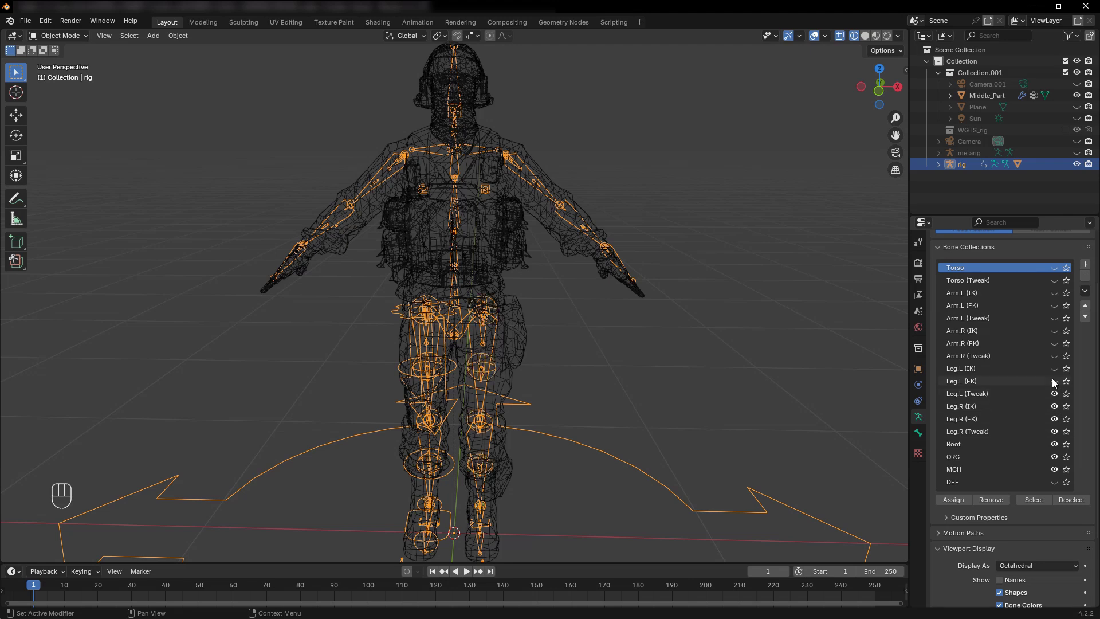
pyautogui.click(1054, 381)
pyautogui.click(1055, 368)
pyautogui.click(1055, 343)
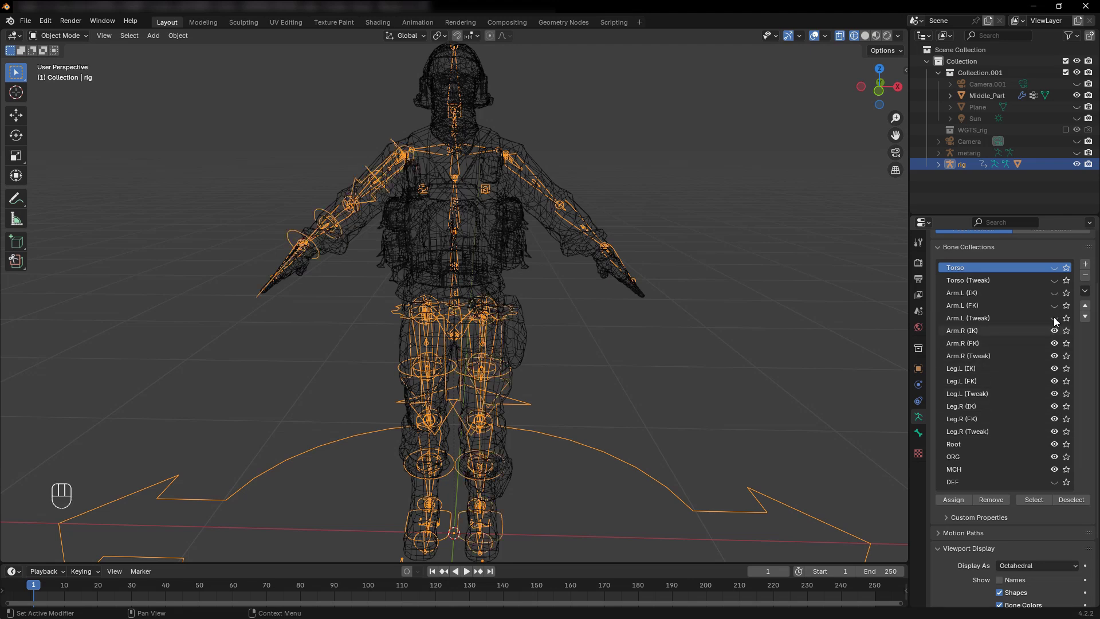
pyautogui.click(1055, 319)
pyautogui.click(1055, 293)
pyautogui.click(1055, 281)
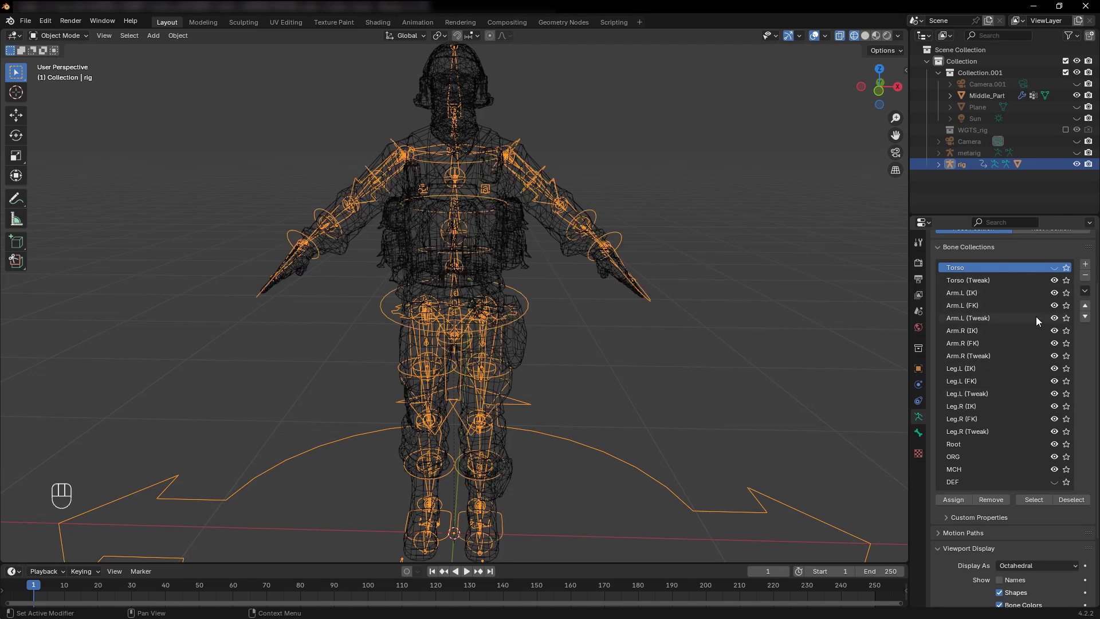
pyautogui.click(1054, 268)
pyautogui.scroll(3, 1039, 287)
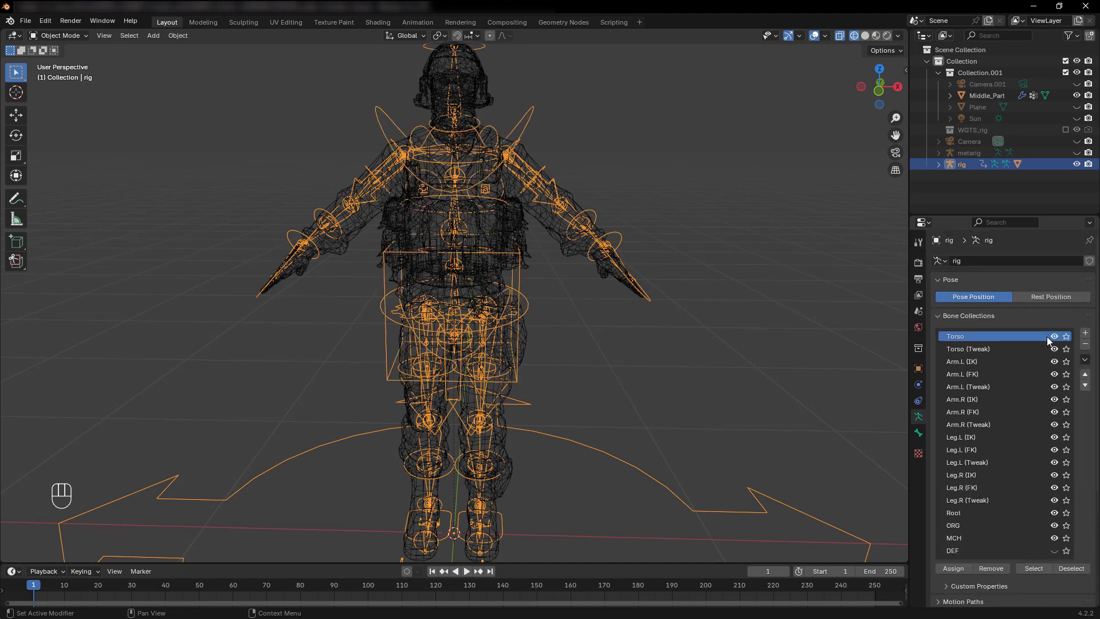
pyautogui.scroll(-3, 1035, 375)
pyautogui.scroll(-3, 679, 349)
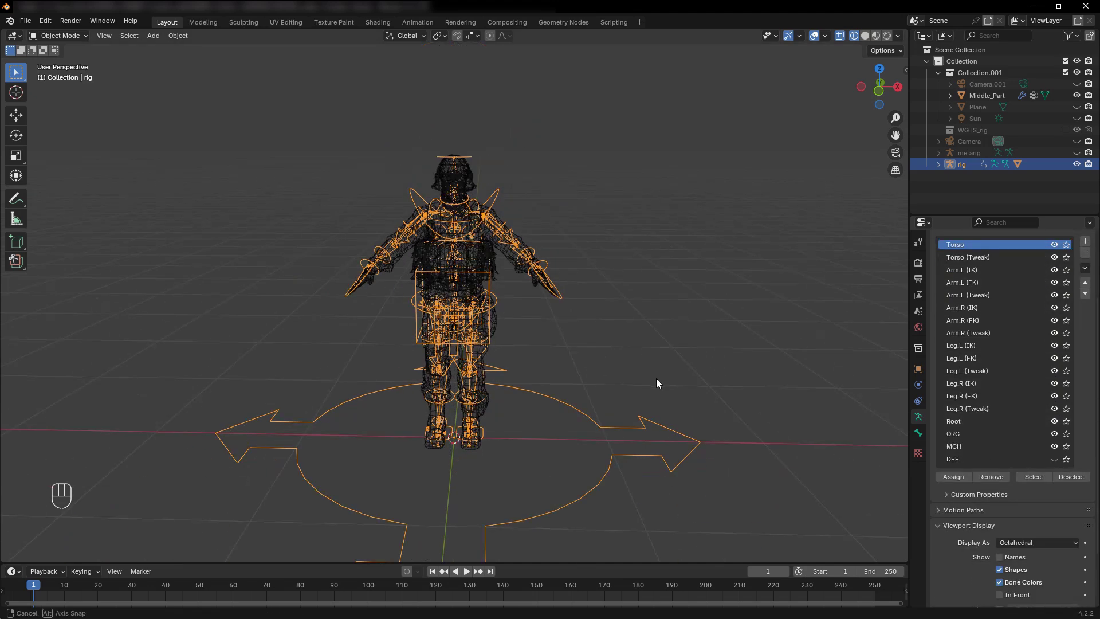
pyautogui.moveTo(656, 379); pyautogui.dragTo(631, 377, button='middle')
# - Switch to solid shading, orbit to a frontal view, and reselect the rig
pyautogui.press('z')
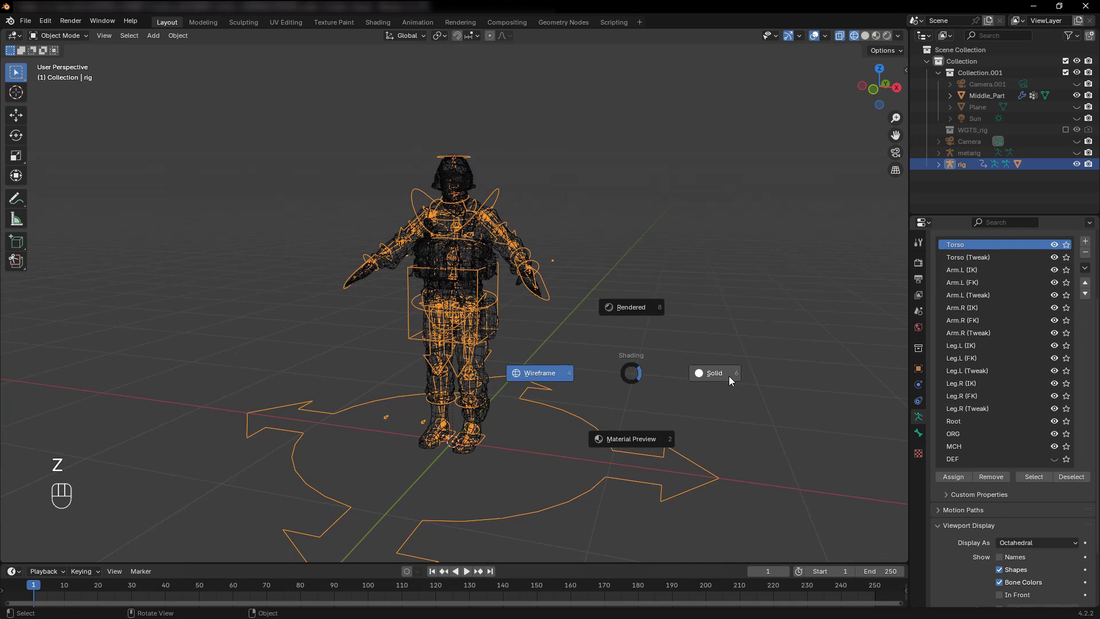
pyautogui.click(715, 376)
pyautogui.scroll(3, 641, 370)
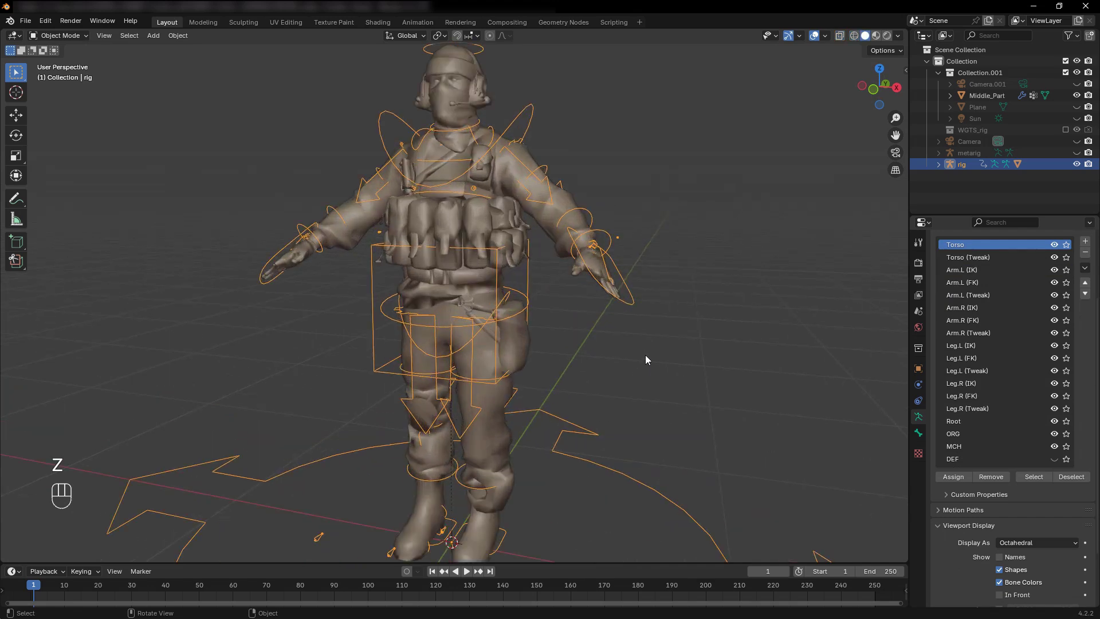
pyautogui.click(677, 342)
pyautogui.moveTo(612, 374); pyautogui.dragTo(618, 328, button='middle')
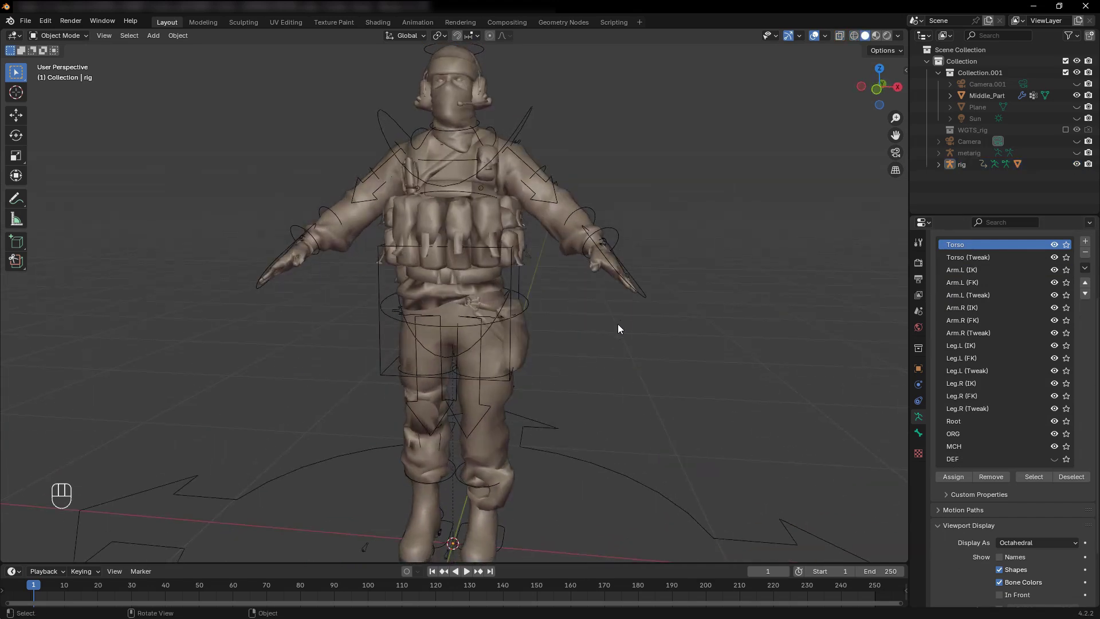
pyautogui.click(650, 295)
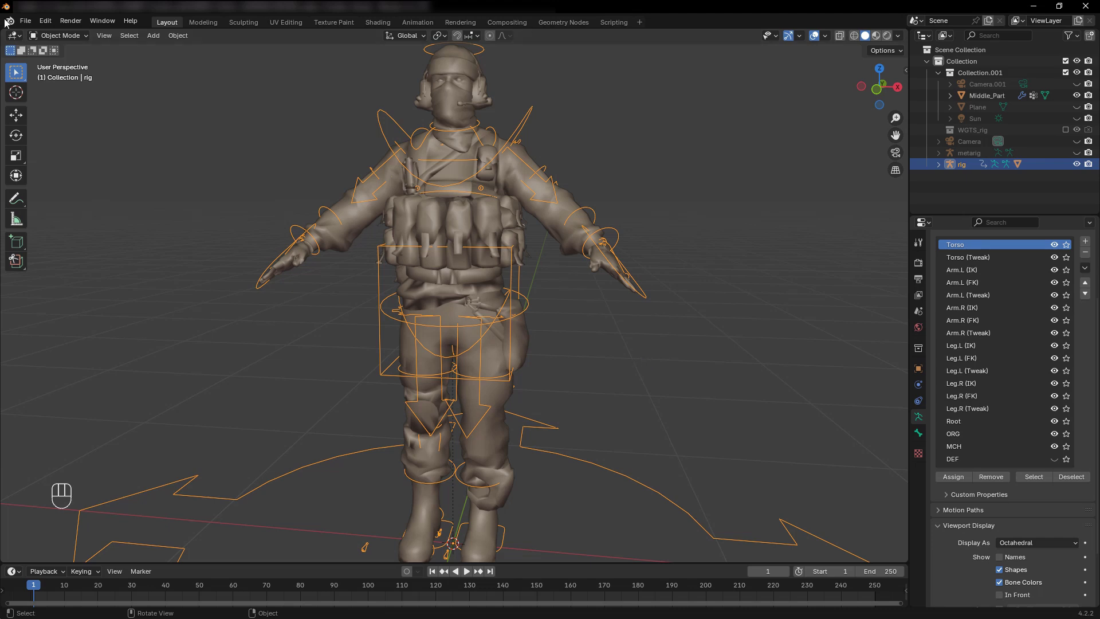
pyautogui.click(59, 35)
# - Put the rig in Pose Mode and move the hand_ik.L control to bend the left arm
pyautogui.click(56, 69)
pyautogui.press('g')
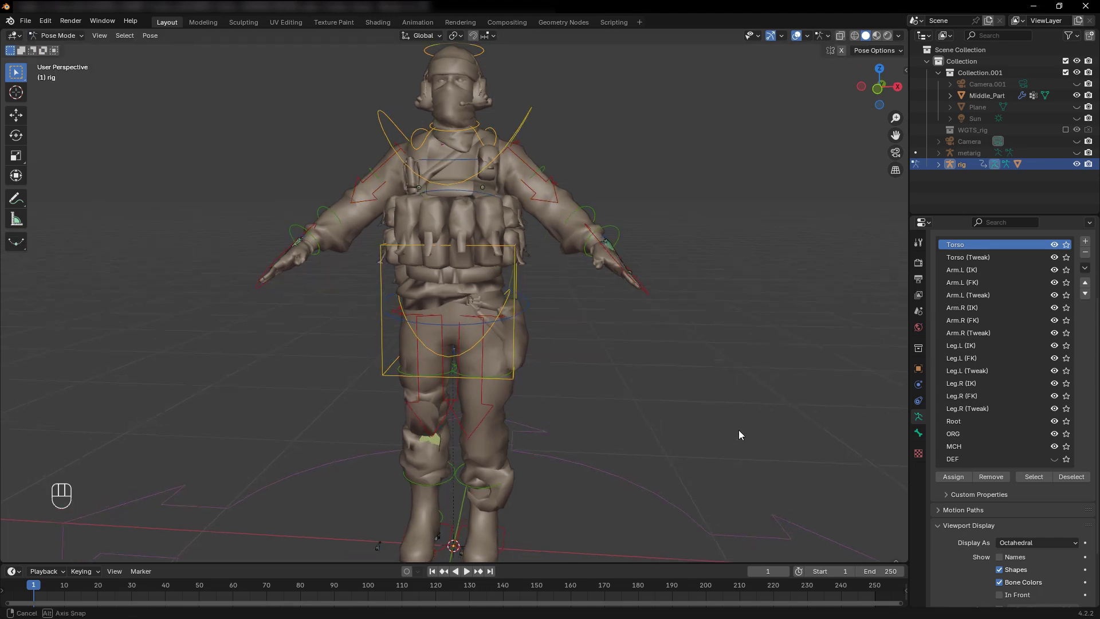
pyautogui.click(576, 366)
pyautogui.click(647, 294)
pyautogui.press('g')
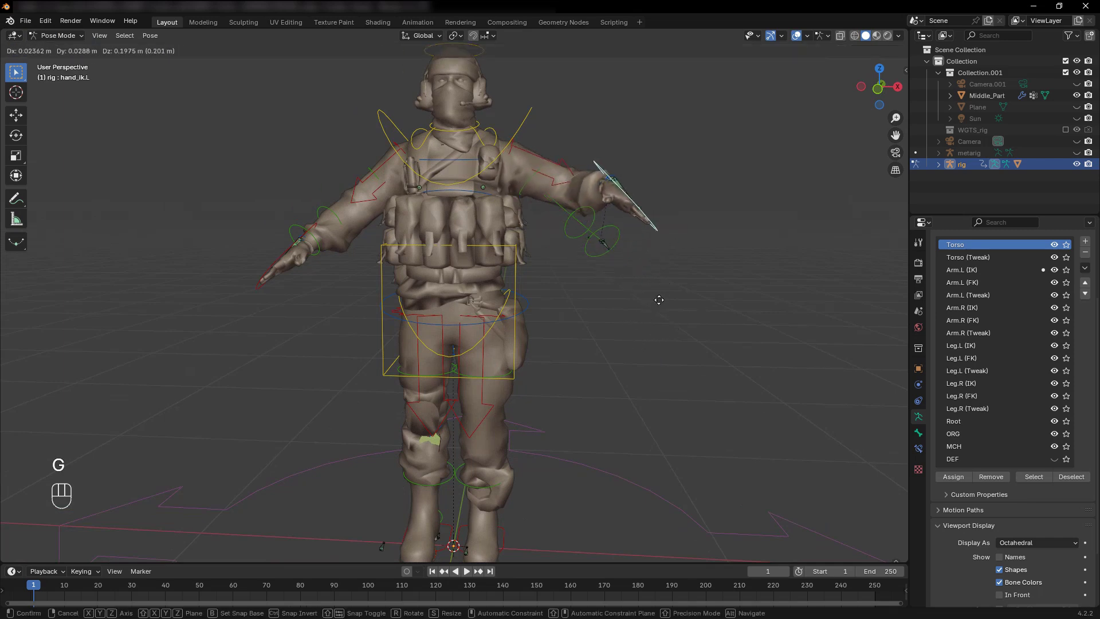
pyautogui.click(648, 327)
pyautogui.moveTo(648, 327)
pyautogui.mouseDown(button='middle')
pyautogui.moveTo(657, 379)
pyautogui.moveTo(540, 314)
pyautogui.mouseUp(button='middle')
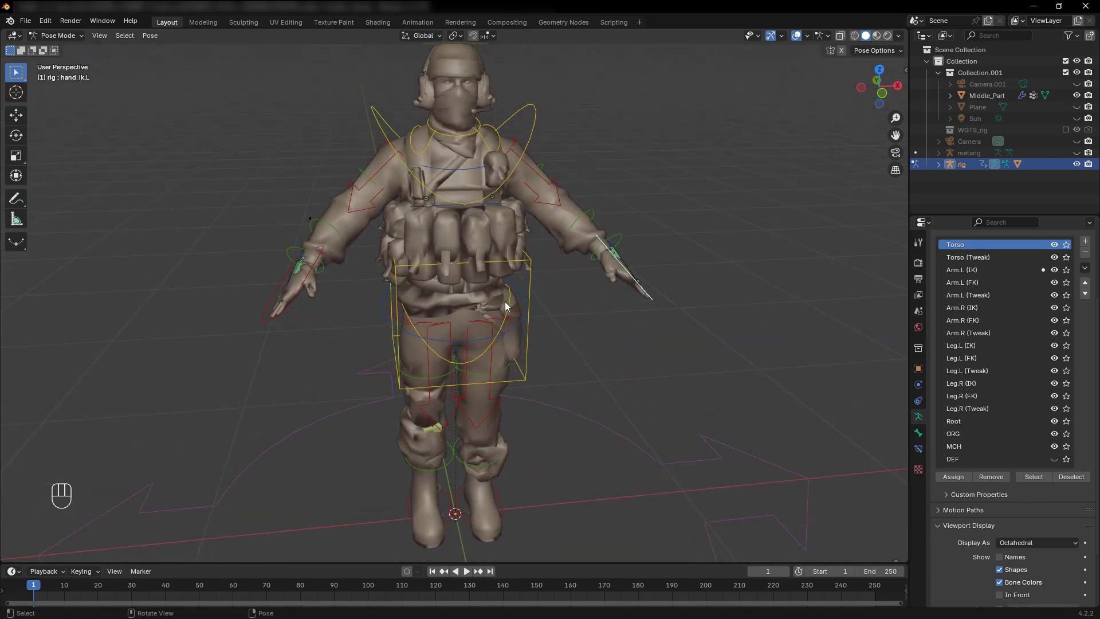
pyautogui.moveTo(514, 125); pyautogui.dragTo(558, 200, button='middle')
pyautogui.scroll(-2, 477, 123)
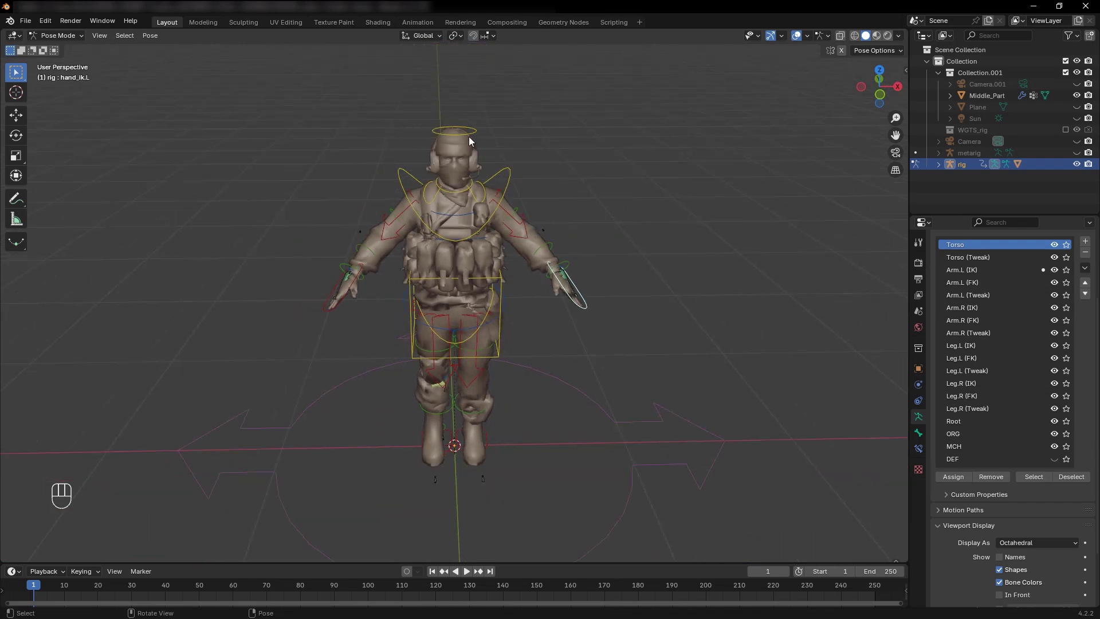
# - Rotate the head control bone about -50° in front ortho view, tilting the soldier's head sideways
pyautogui.click(469, 136)
pyautogui.press('KP_1')
pyautogui.scroll(4, 558, 90)
pyautogui.keyDown('shift'); pyautogui.moveTo(558, 90); pyautogui.dragTo(562, 284, button='middle'); pyautogui.keyUp('shift')
pyautogui.press('s')
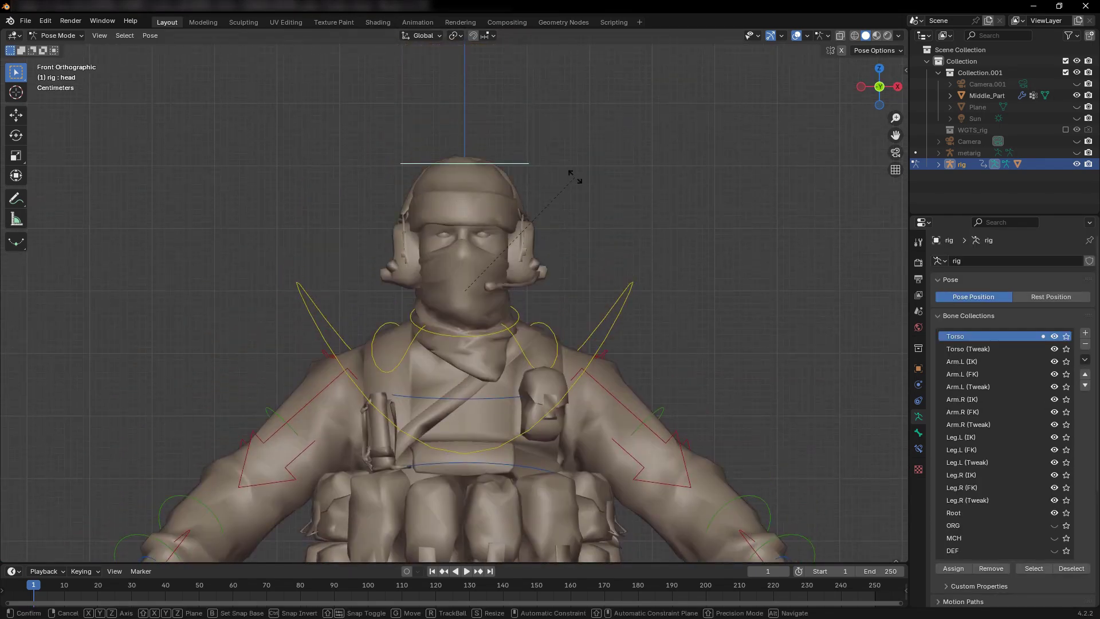
pyautogui.press('r')
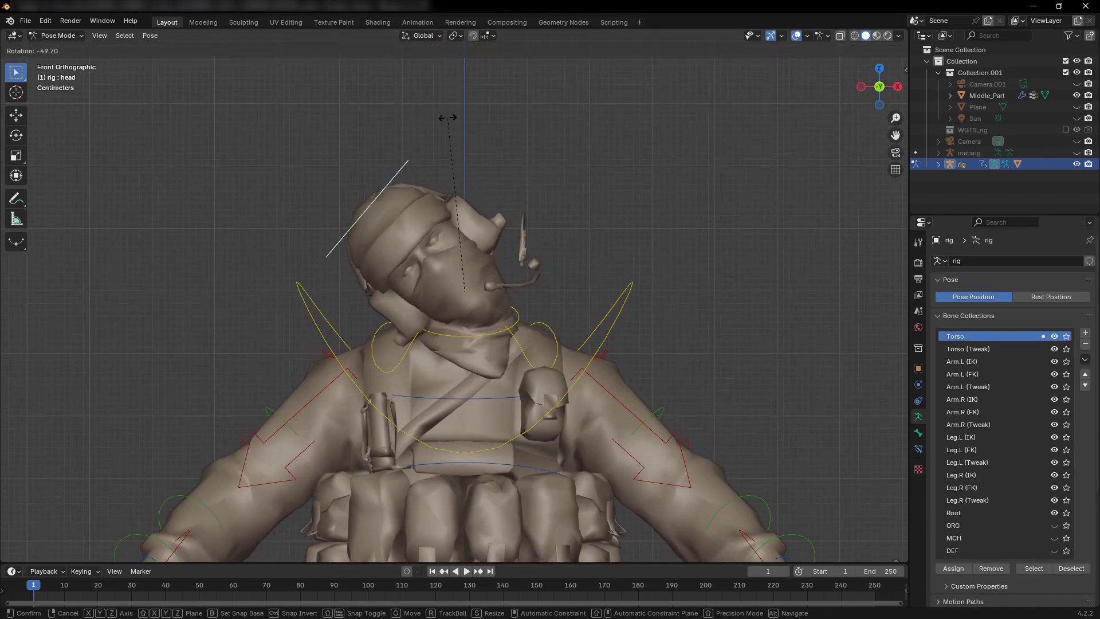
pyautogui.click(458, 128)
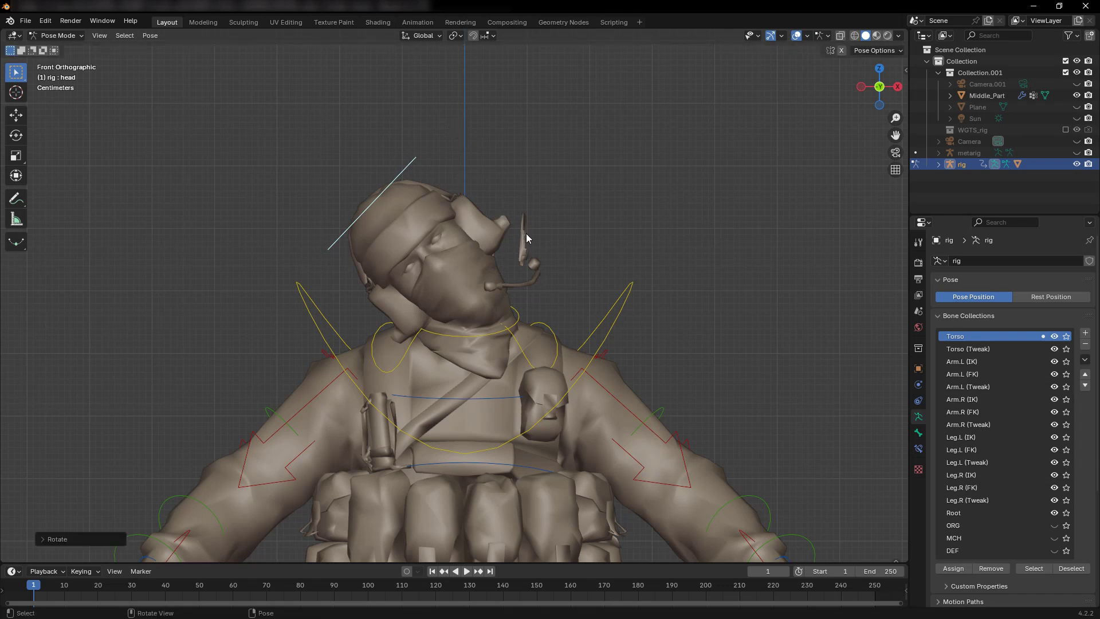